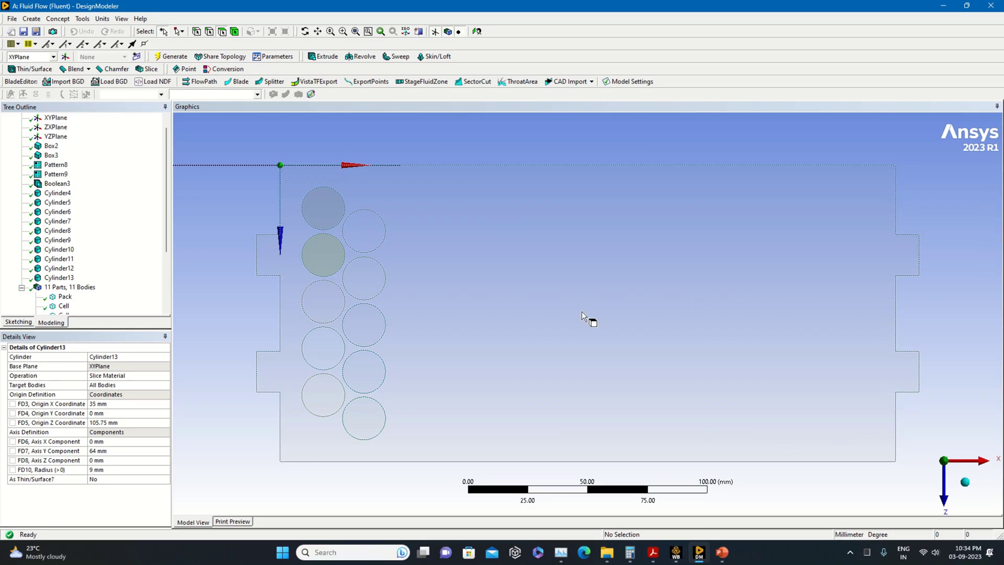
Select a pack face, then orbit the 70-cell model to a top-down view and a level side view
click(430, 245)
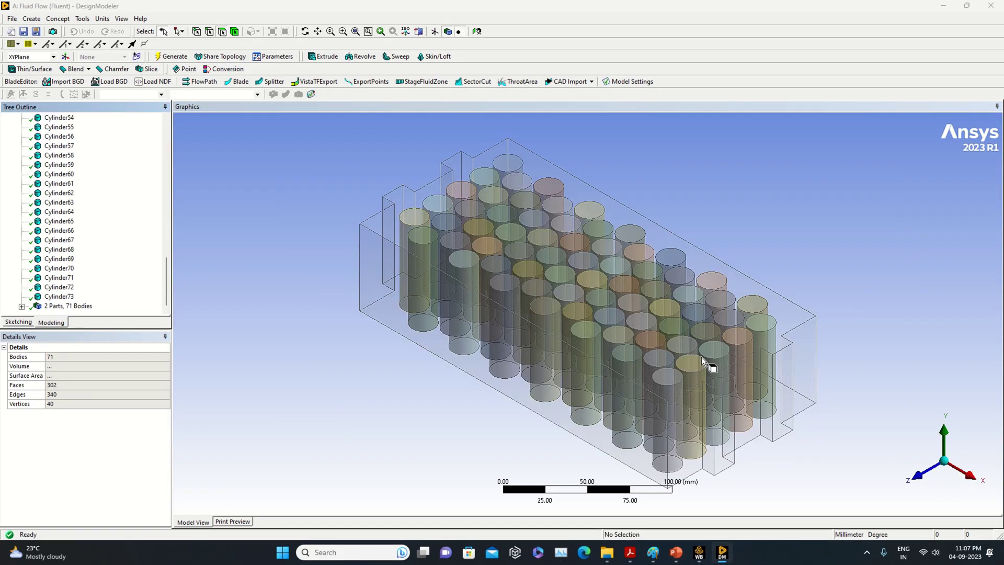
middle_drag(835, 452, 897, 429)
middle_drag(840, 340, 774, 318)
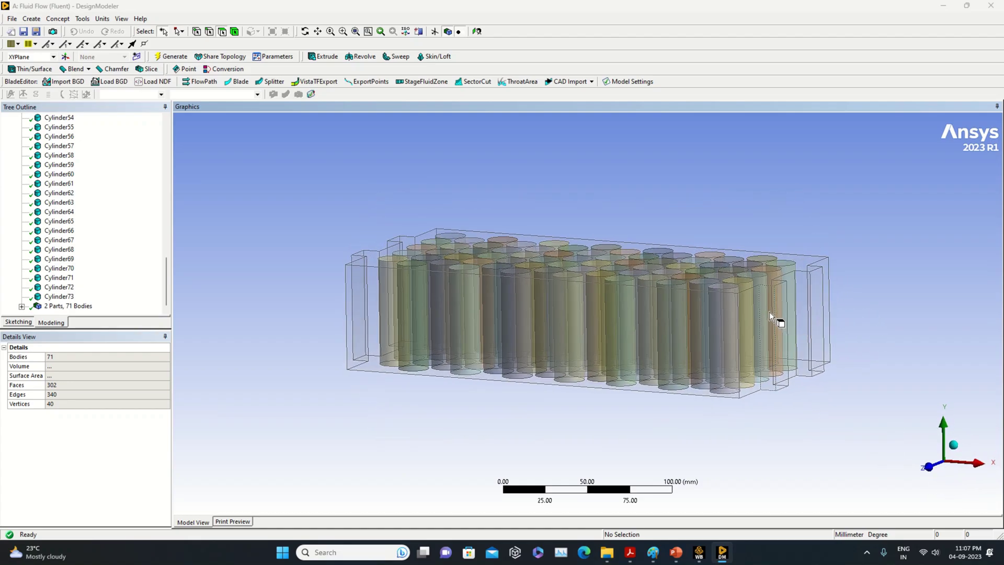
Select a column of cell top faces one by one, confirming each measures 254.47 mm²
mouse_move(739, 426)
middle_down()
mouse_move(774, 455)
mouse_move(722, 426)
middle_up()
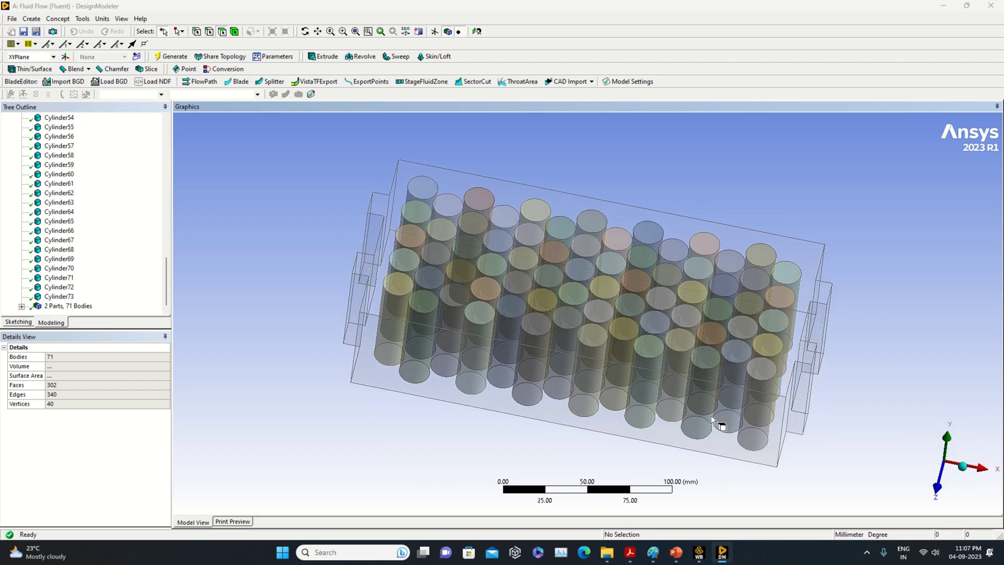
click(399, 281)
click(405, 258)
click(411, 233)
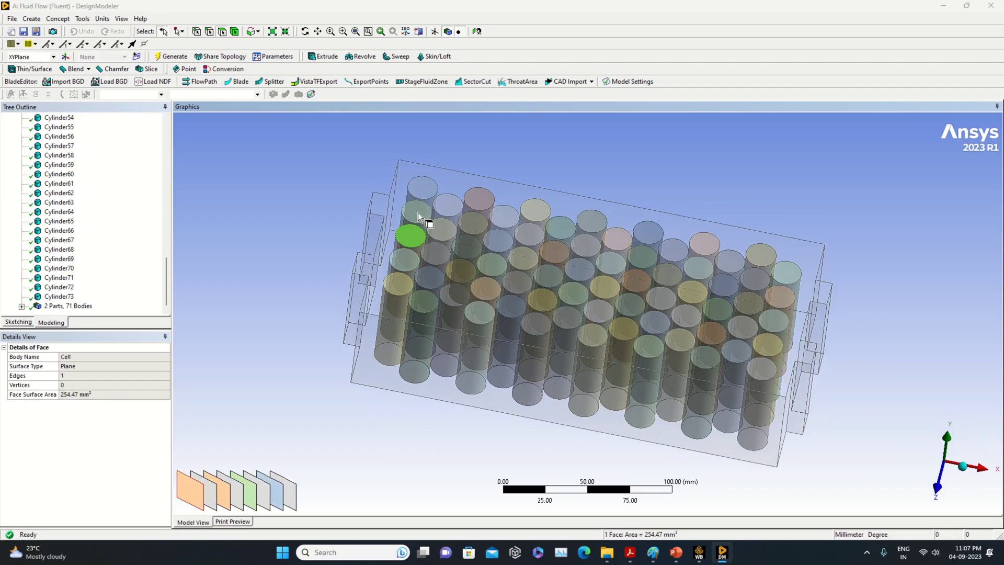
click(417, 212)
click(419, 185)
click(419, 211)
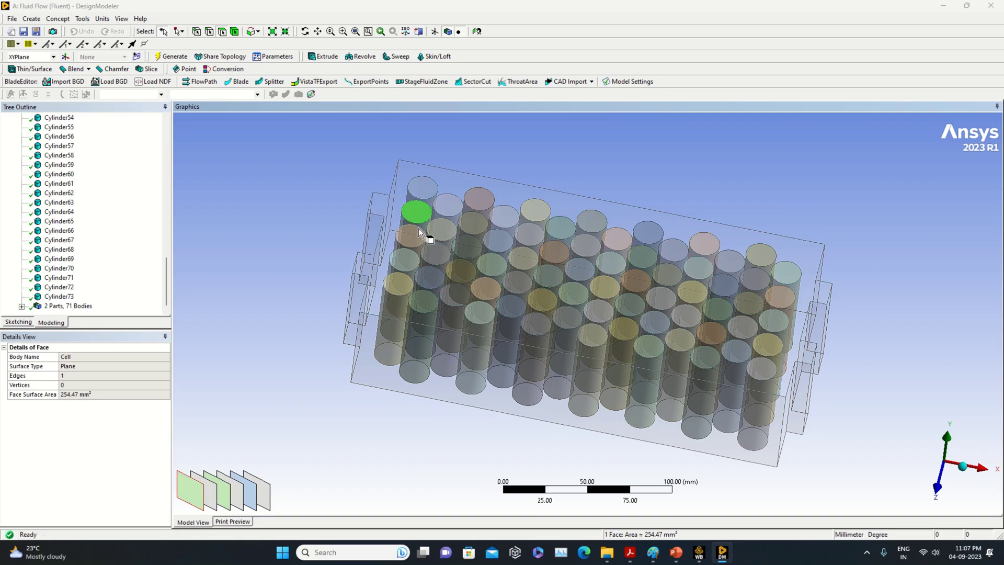
click(416, 242)
click(407, 259)
click(401, 283)
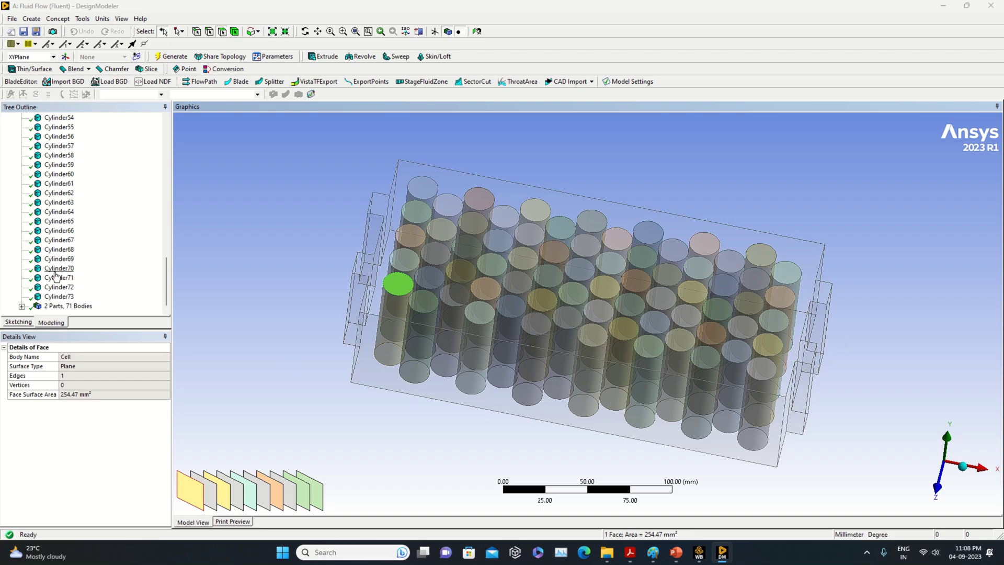
scroll(56, 276, up, 7)
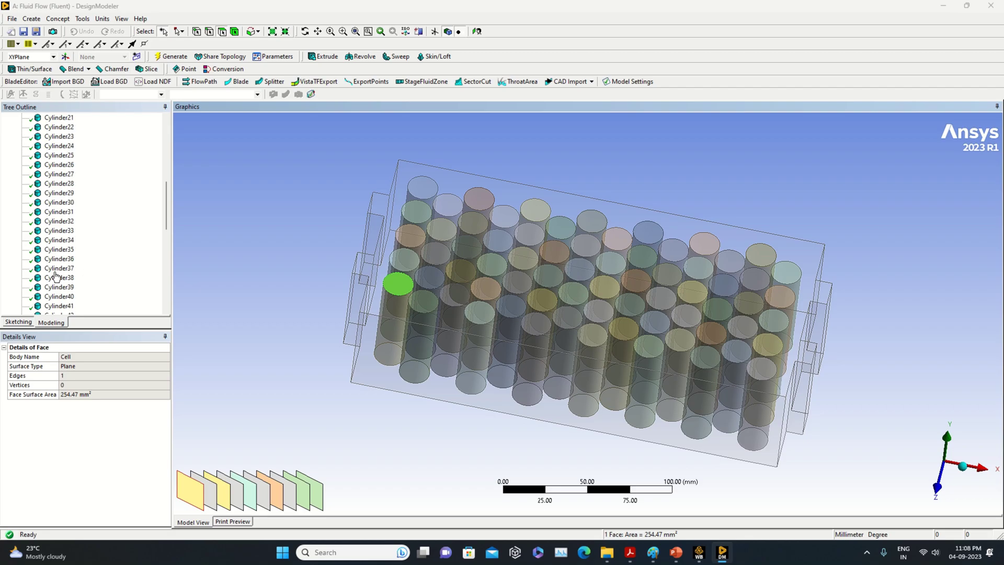
scroll(56, 276, down, 7)
Confirm in Details that Pack is one fluid body with 92 faces and Cell holds 70 solid bodies
click(22, 306)
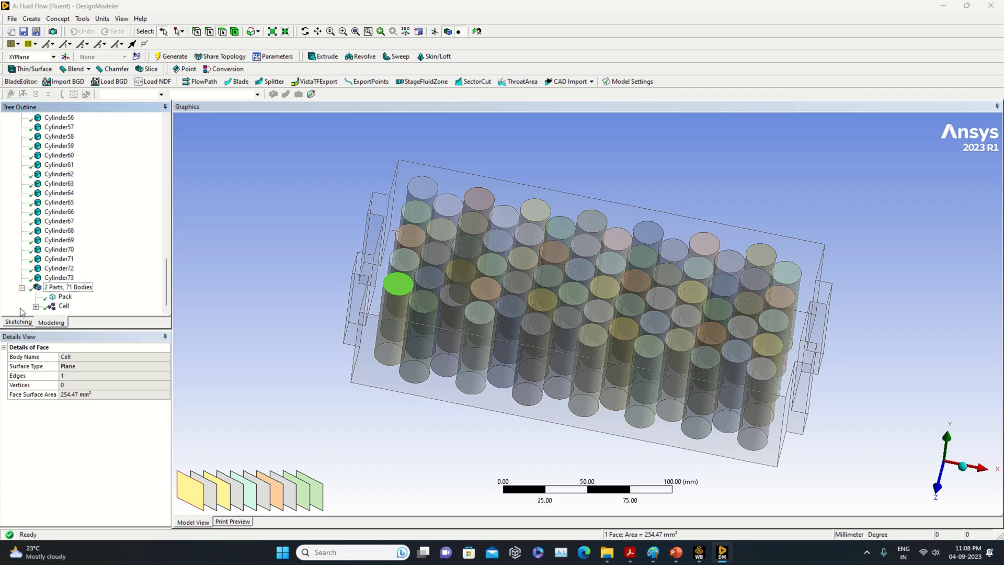
click(63, 296)
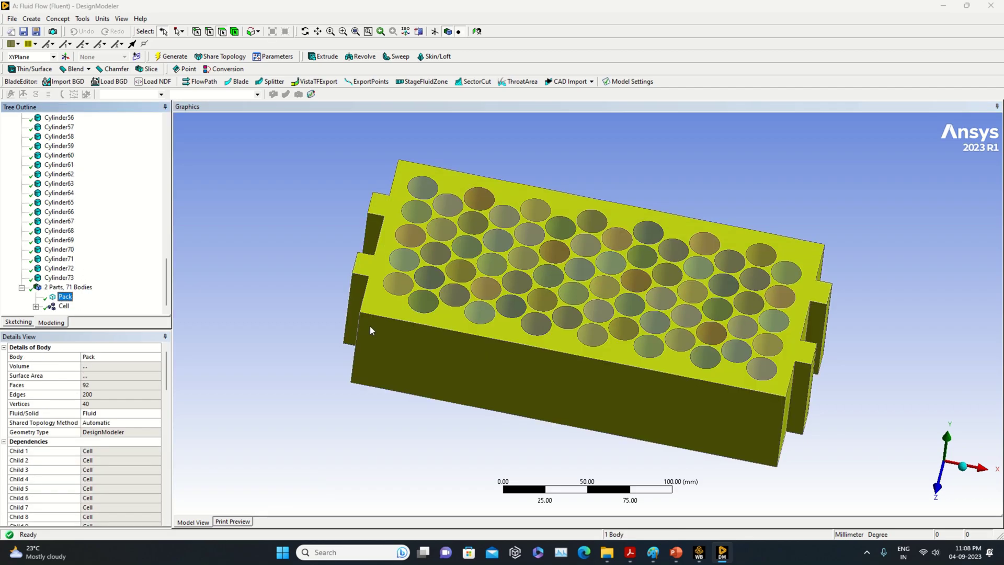
click(63, 306)
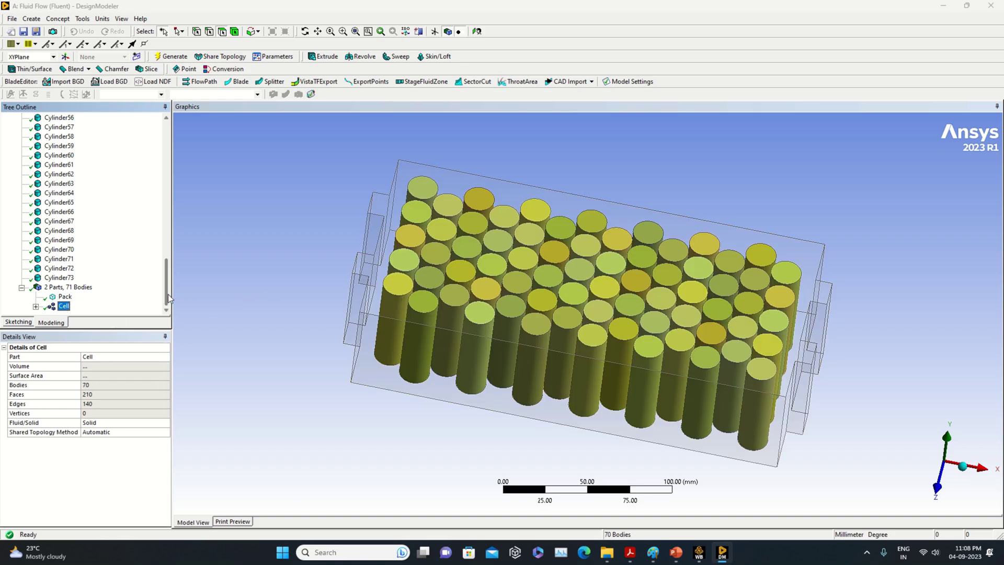
click(67, 297)
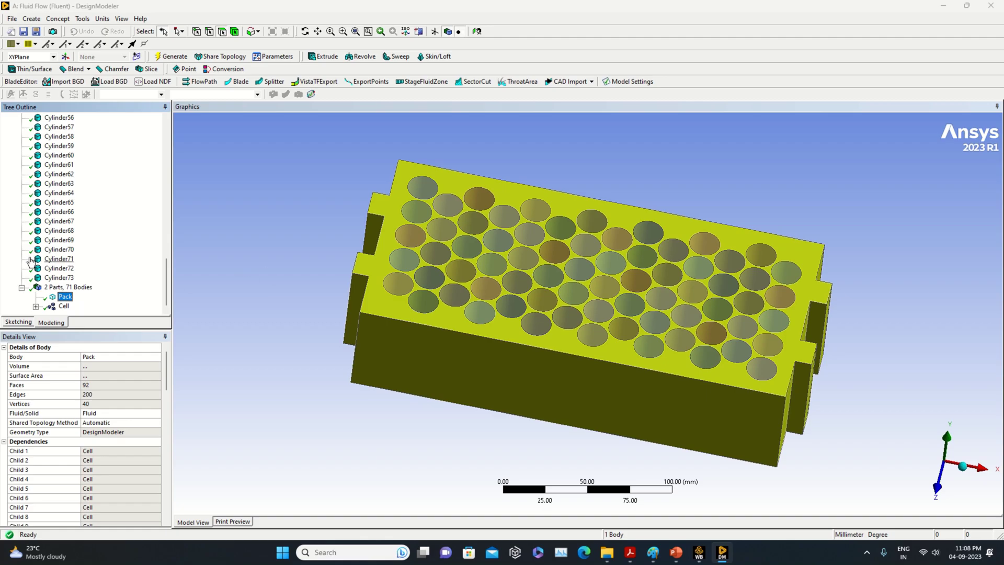
scroll(78, 246, up, 7)
click(209, 282)
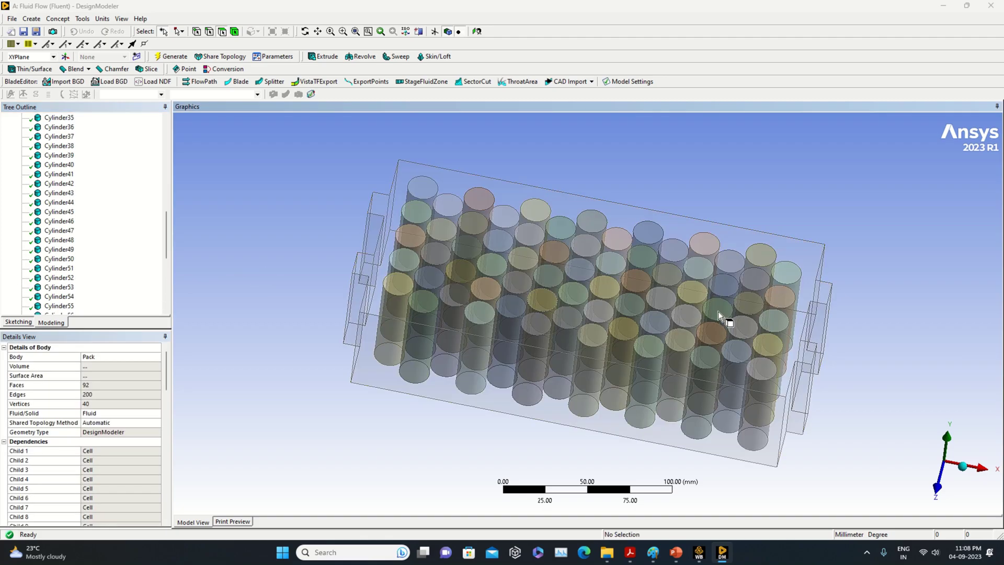
middle_drag(952, 384, 922, 357)
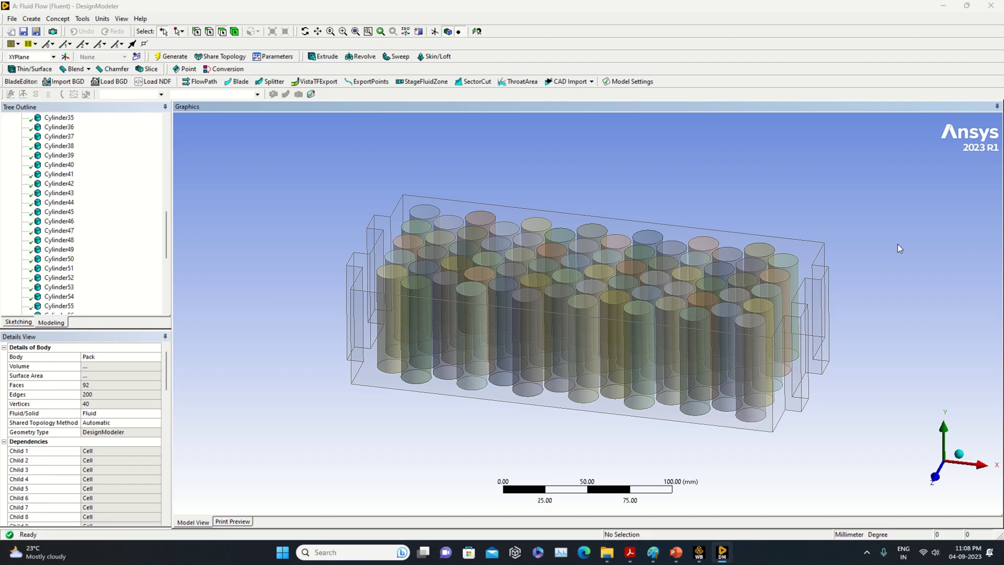
middle_drag(771, 215, 784, 264)
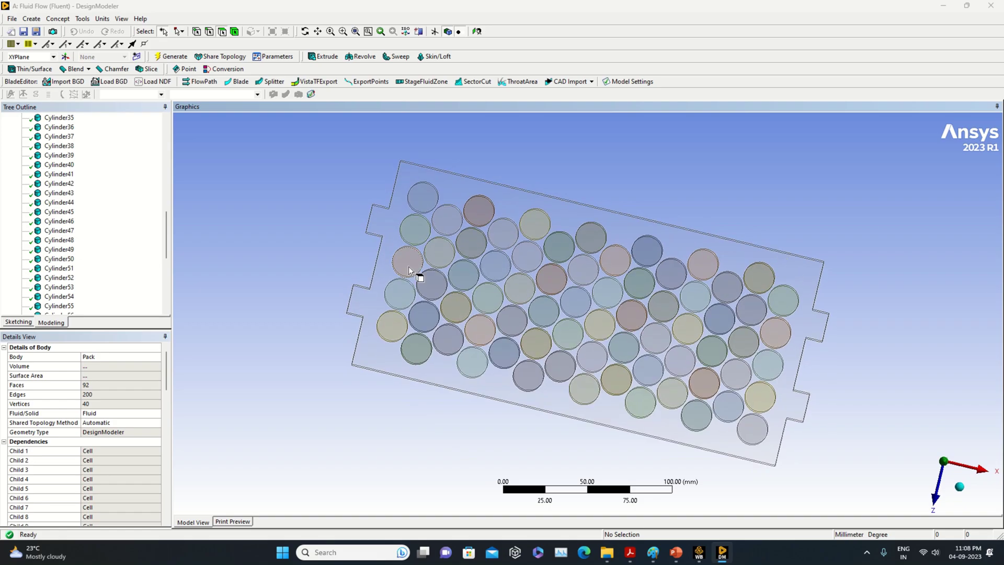
View the pack isometrically, from the side and along an axis, then close DesignModeler
scroll(425, 272, up, 2)
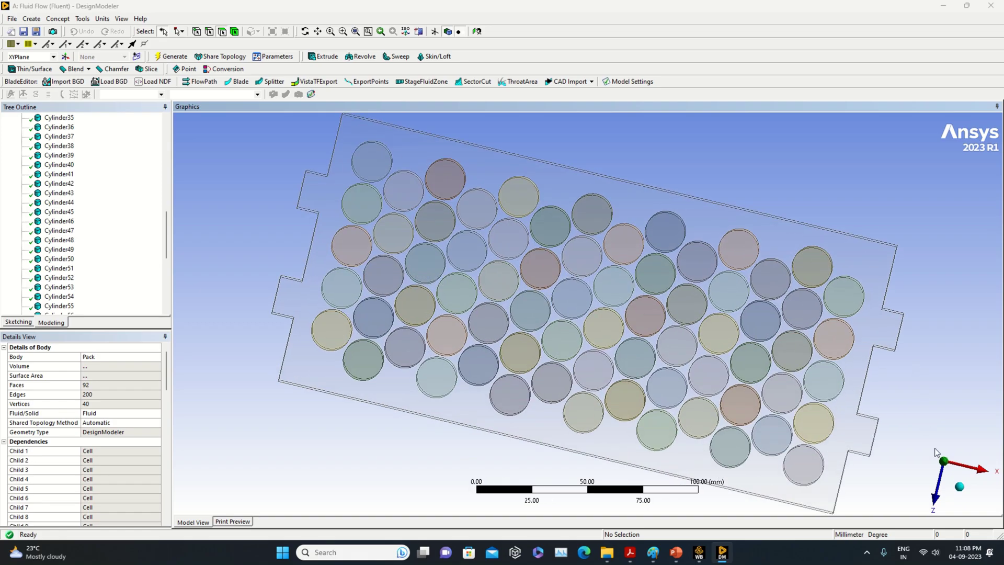
click(961, 489)
click(924, 495)
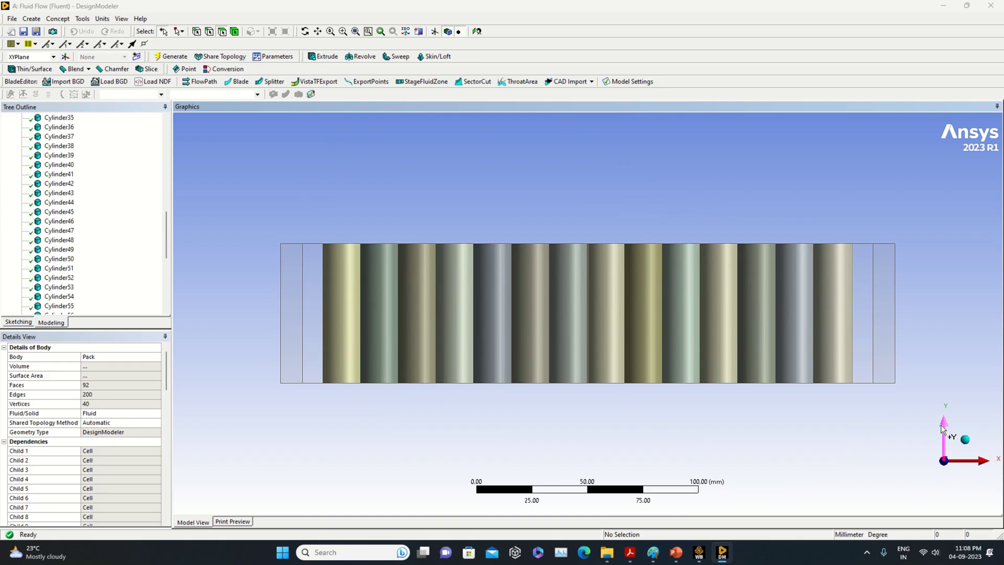
click(941, 424)
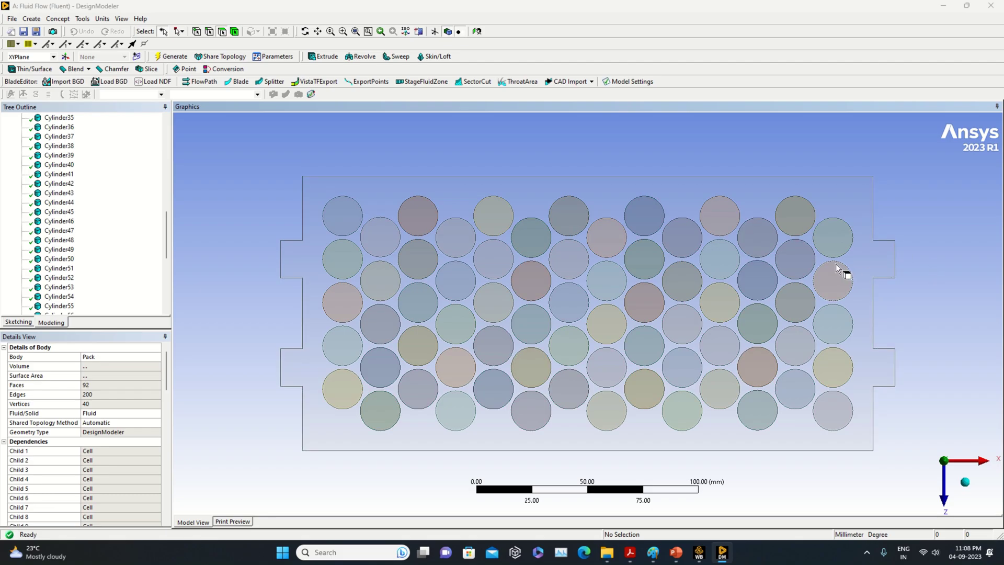
click(12, 19)
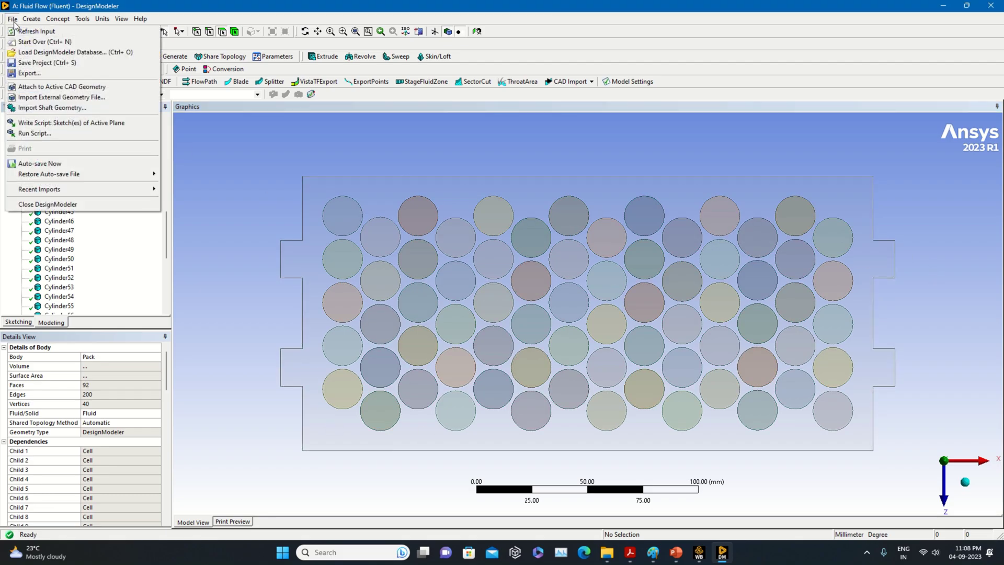
click(61, 204)
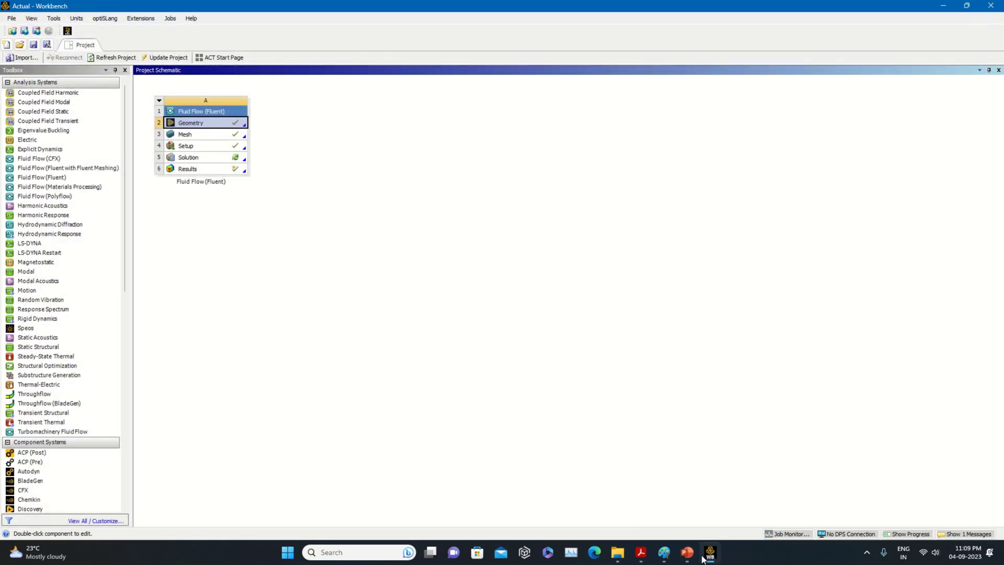
Edit the Fluid Flow (Fluent) Mesh cell to load the battery pack into Meshing
right_click(236, 137)
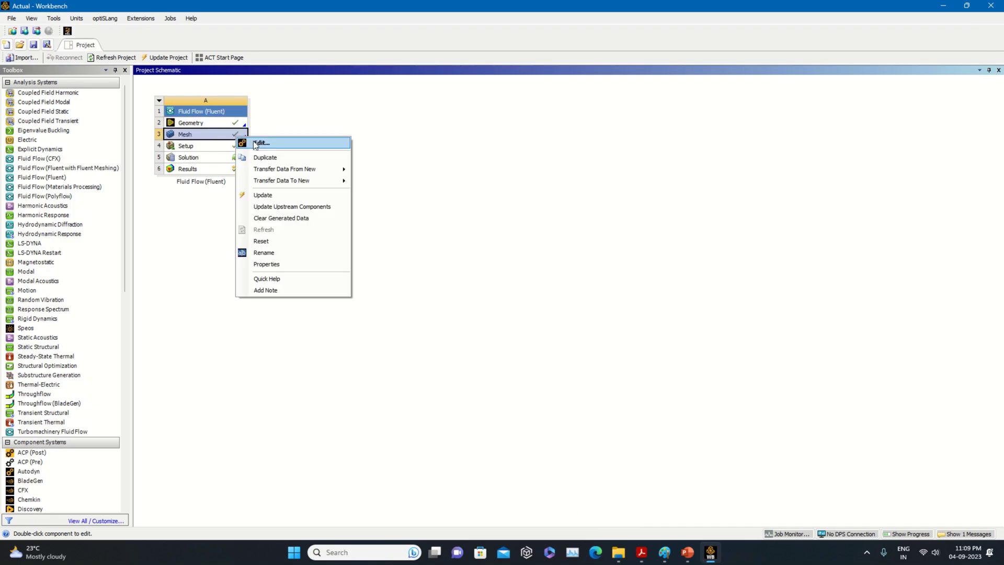
click(272, 144)
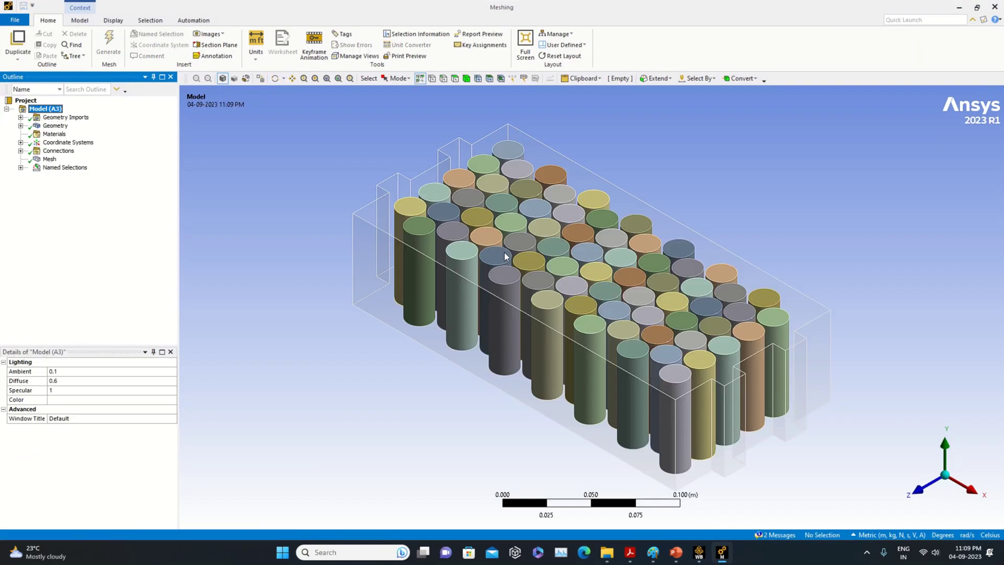
Set the mesh element size to 0.002 m and check the 561957 nodes and 479168 elements
click(49, 159)
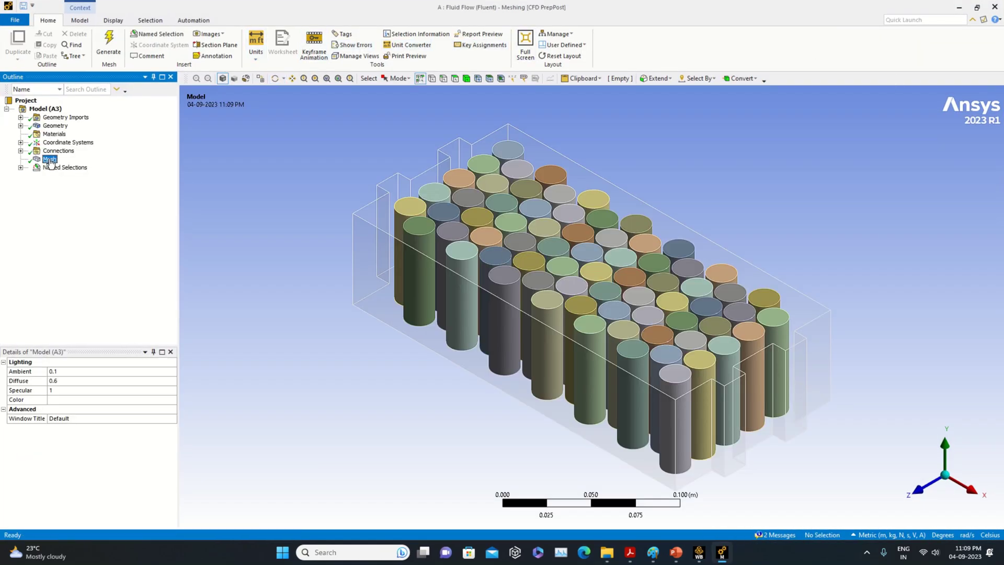
click(119, 419)
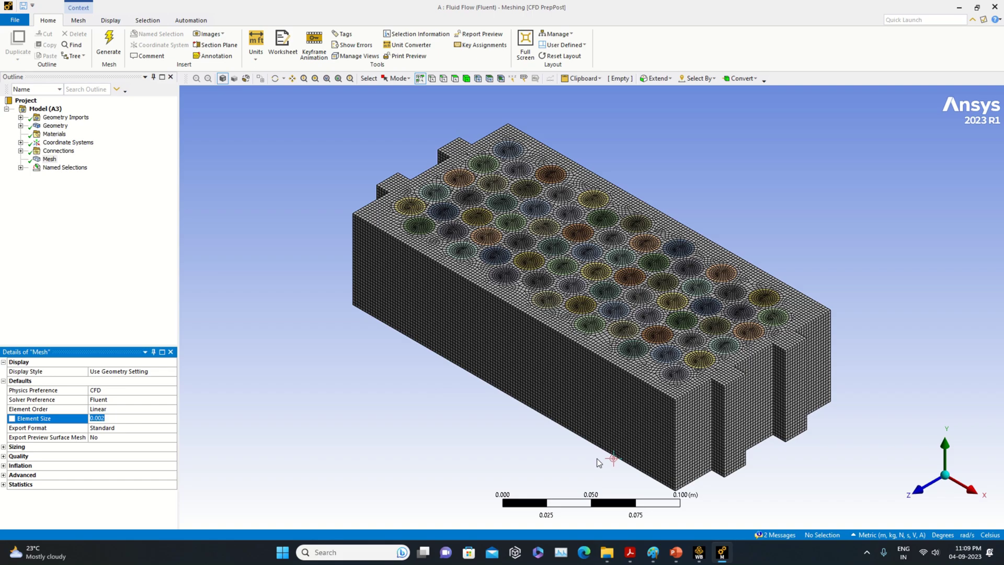
click(16, 484)
click(4, 484)
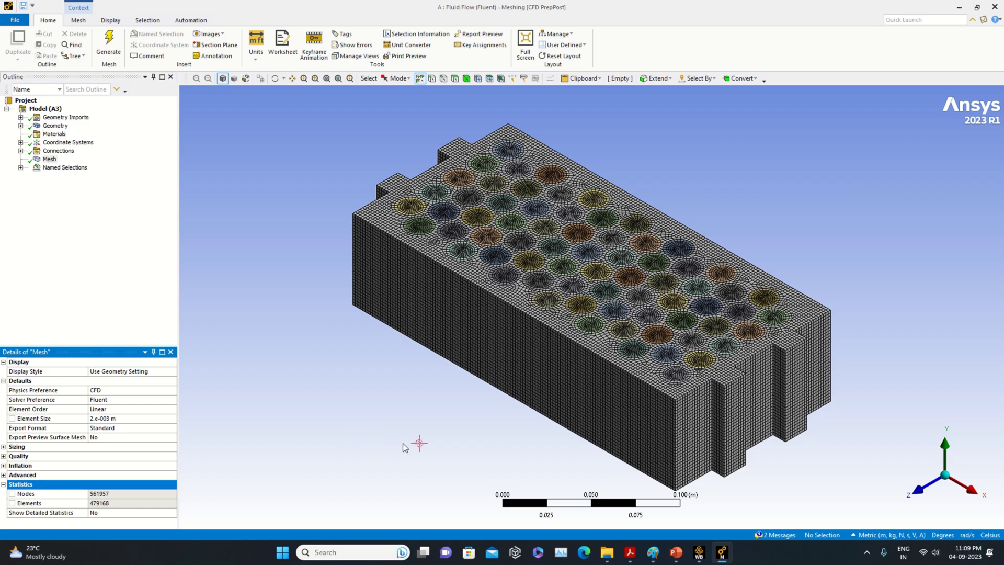
middle_drag(415, 442, 603, 461)
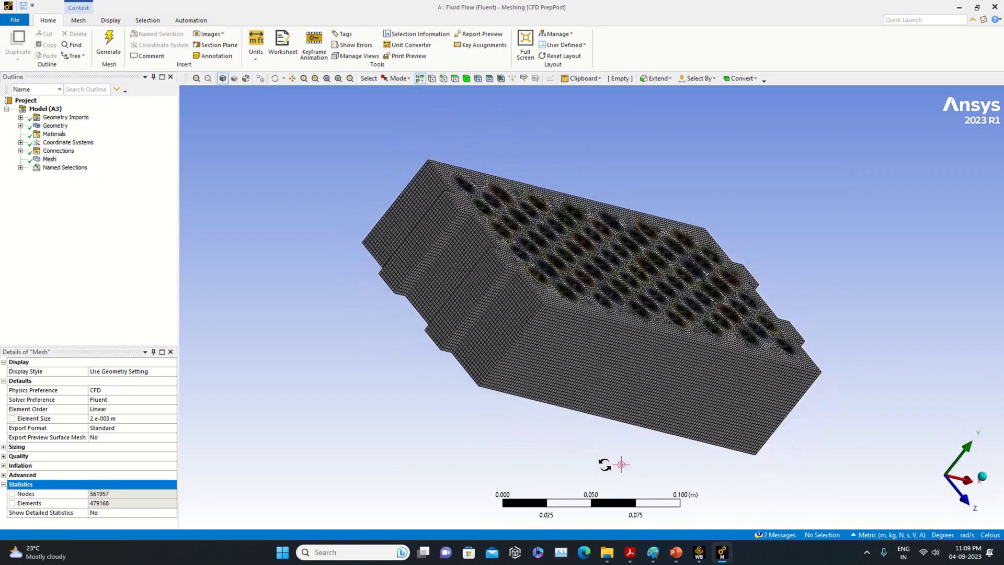
Show the Inlet, Outlet and Cell Boundary named selections, rotating the pack to see each
click(20, 167)
click(62, 177)
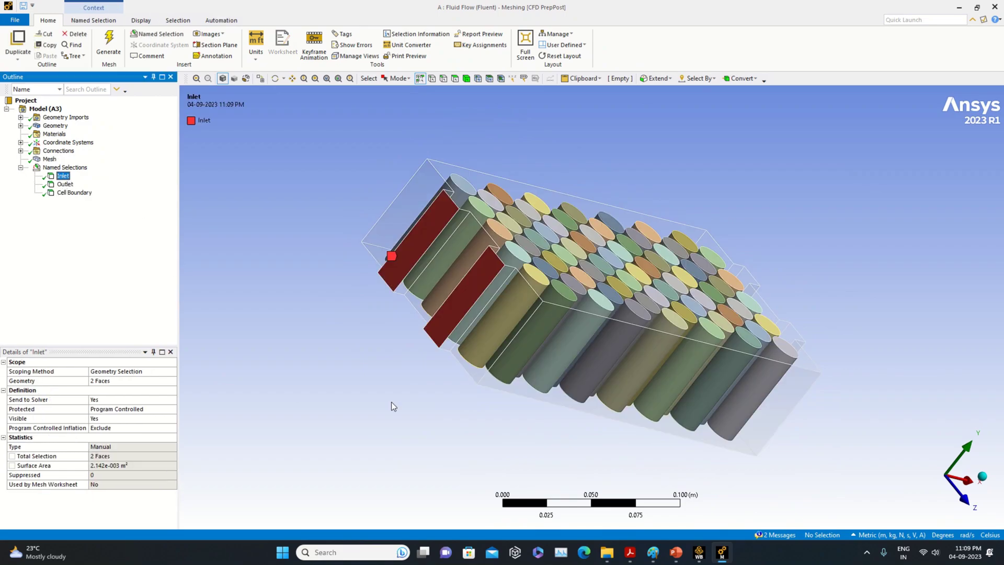
mouse_move(393, 406)
middle_down()
mouse_move(386, 391)
mouse_move(379, 403)
middle_up()
click(65, 184)
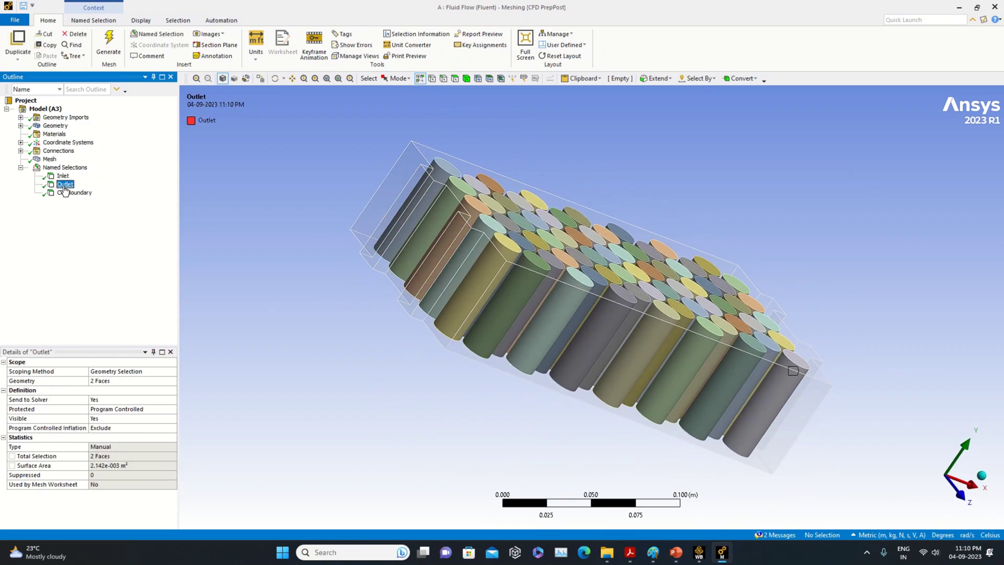
middle_drag(381, 365, 218, 335)
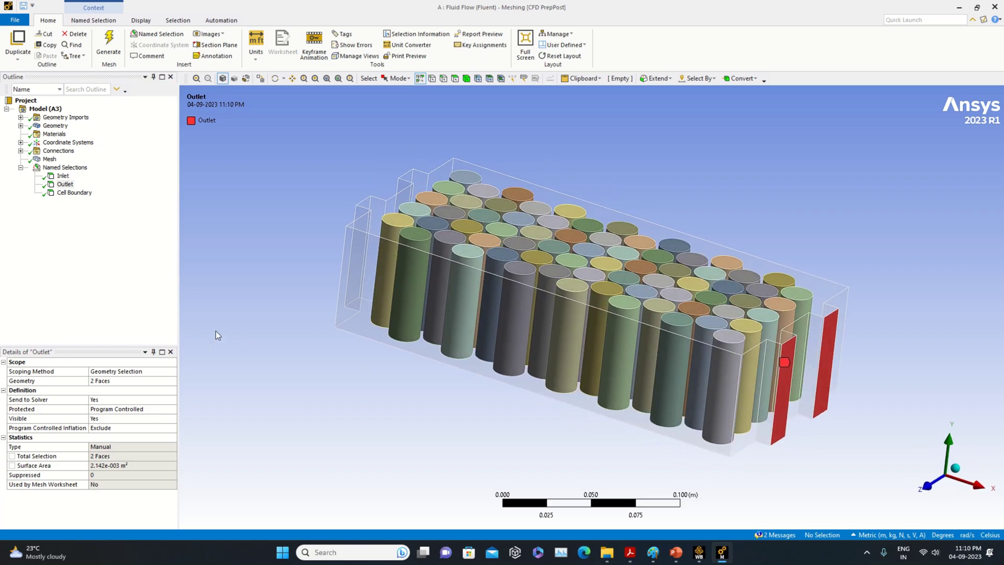
click(67, 193)
middle_drag(352, 370, 331, 386)
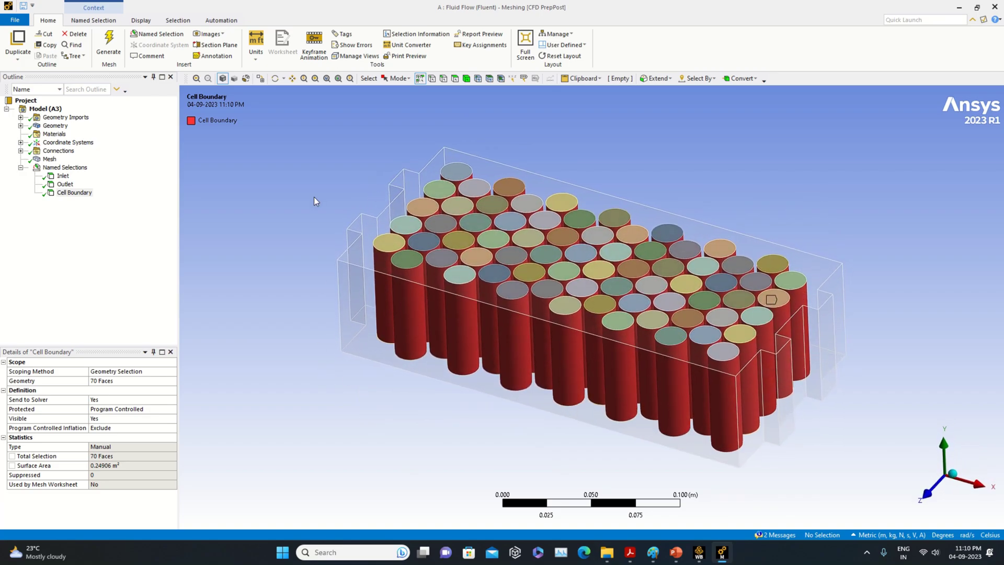
Recheck Inlet, Outlet and the Cell Boundary walls of all cells, then close Meshing
click(63, 177)
click(63, 185)
click(68, 195)
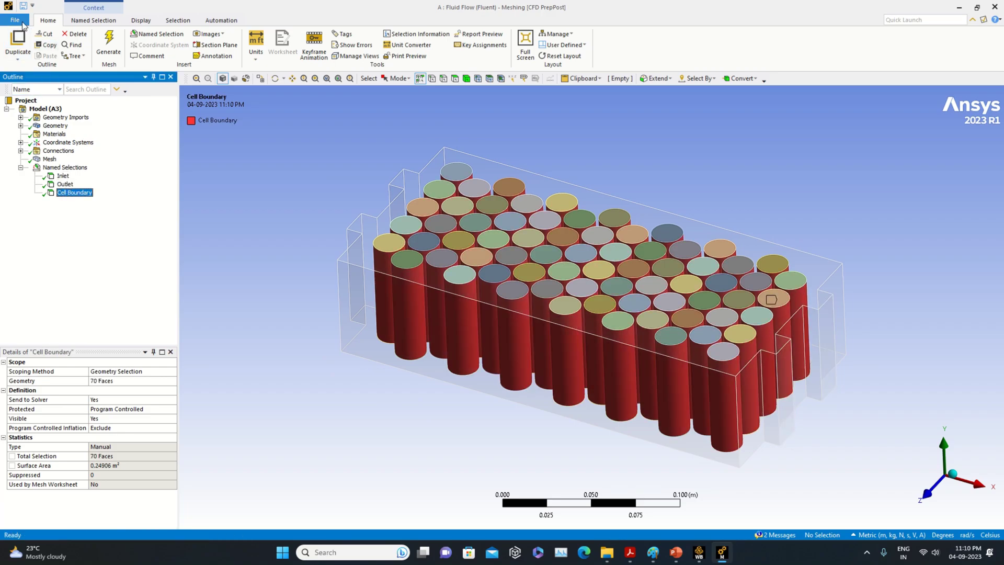
click(24, 25)
click(48, 361)
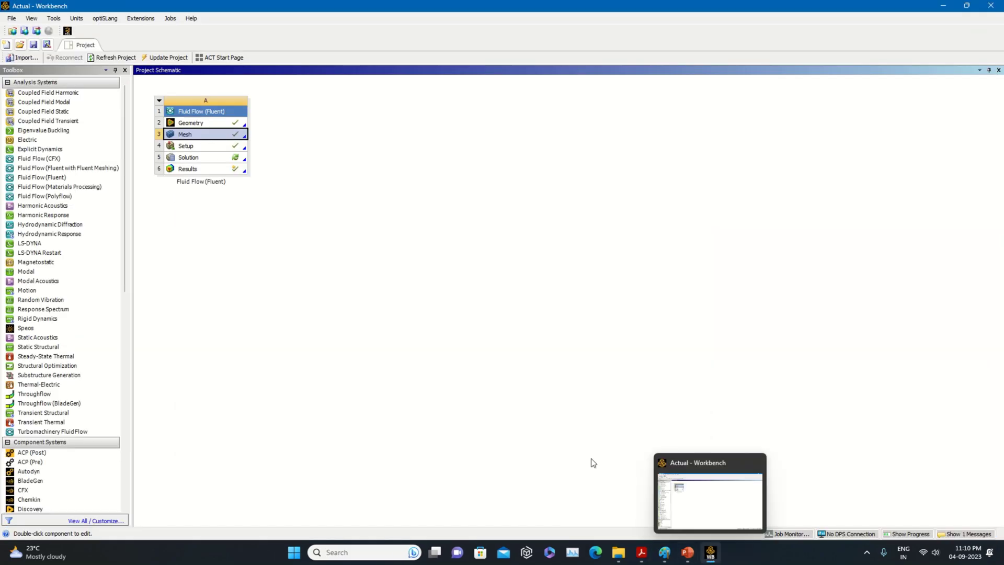
Open the Solution cell in Fluent, declining the refresh from upstream mesh data
right_click(238, 159)
click(260, 164)
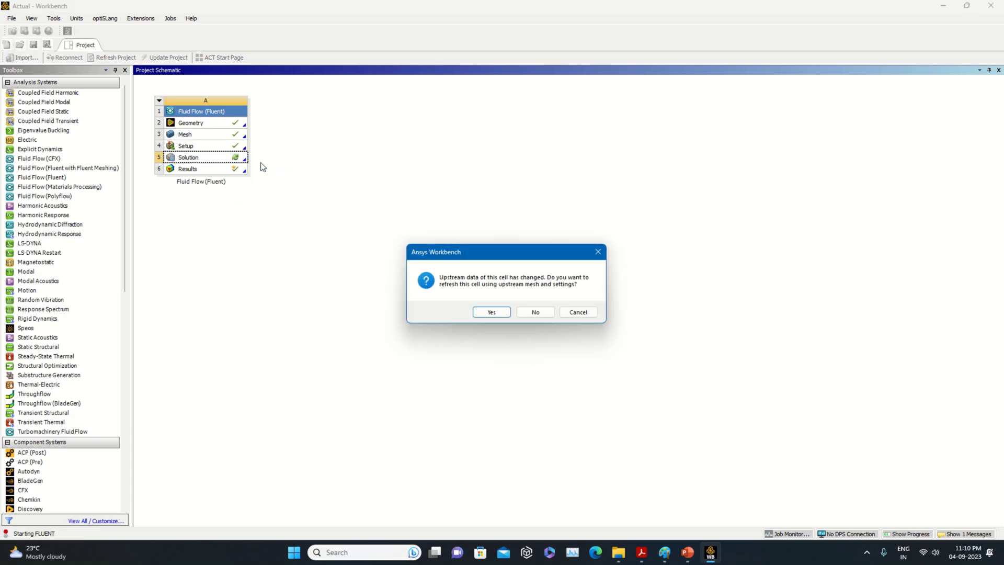
click(536, 312)
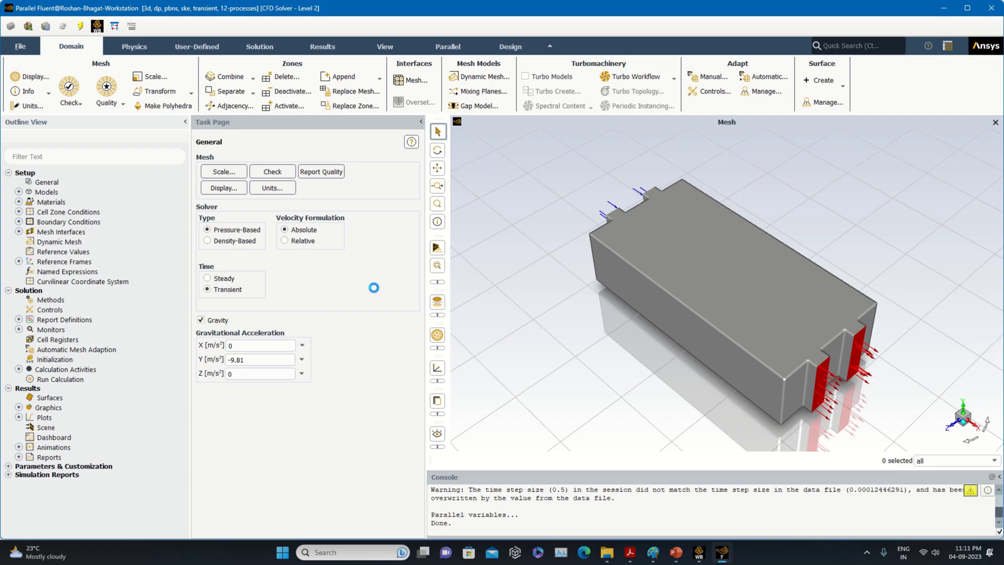
Add a title box to the graphics window and select the 300 time-steps value
click(438, 381)
click(456, 372)
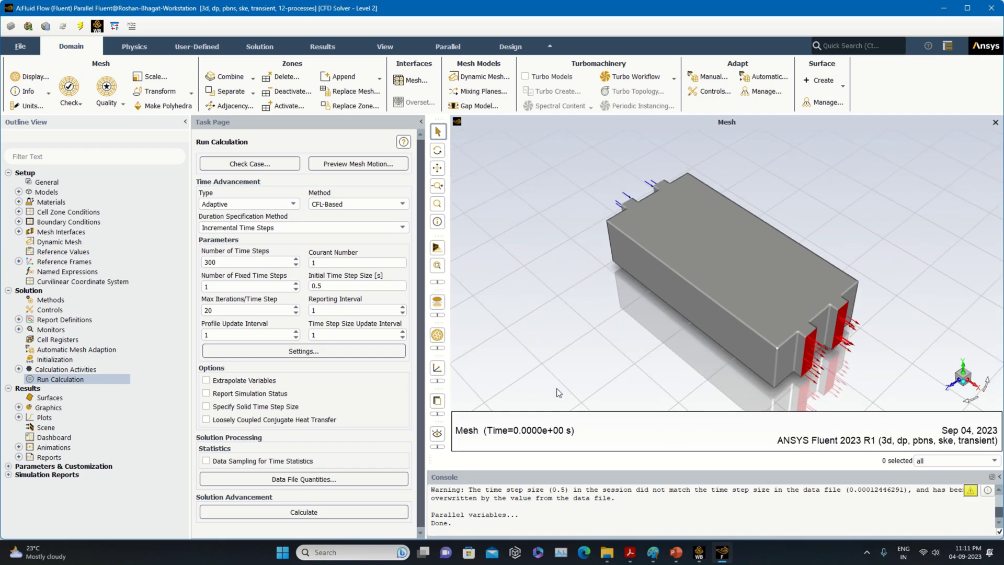
click(226, 263)
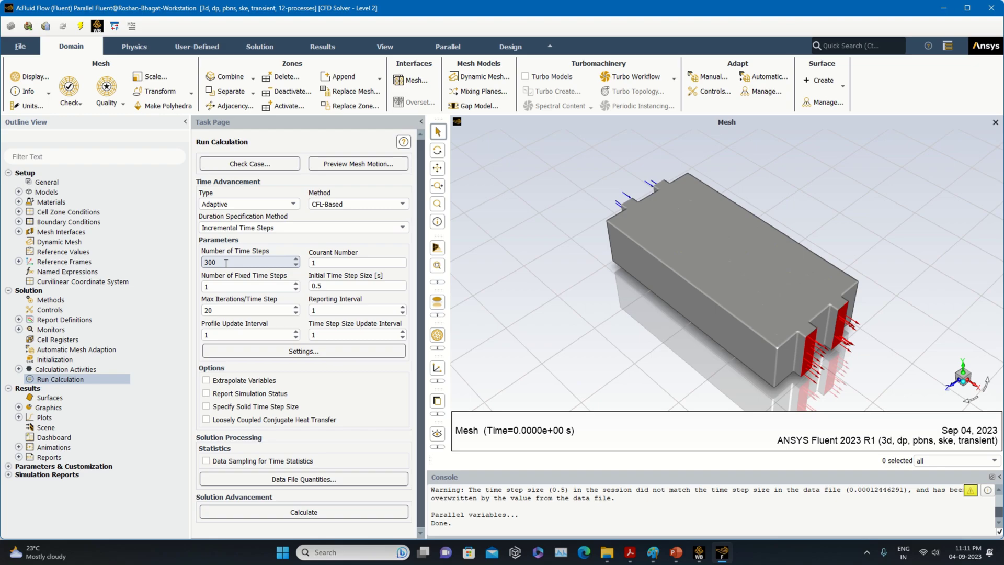
click(226, 263)
double_click(209, 265)
Expand Materials to list air, nickel and aluminum, then open Cell Zone Conditions
click(52, 202)
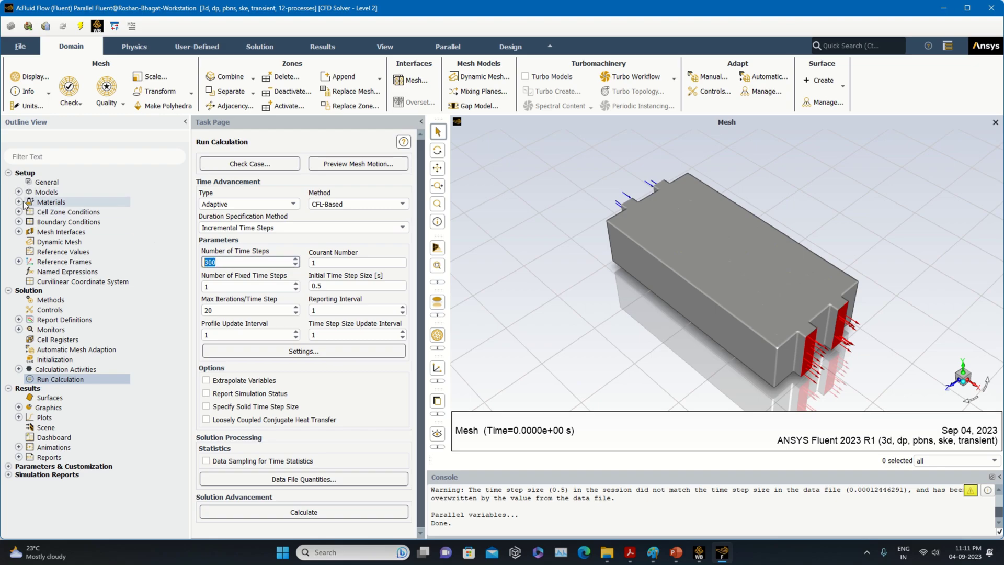
double_click(59, 203)
double_click(58, 204)
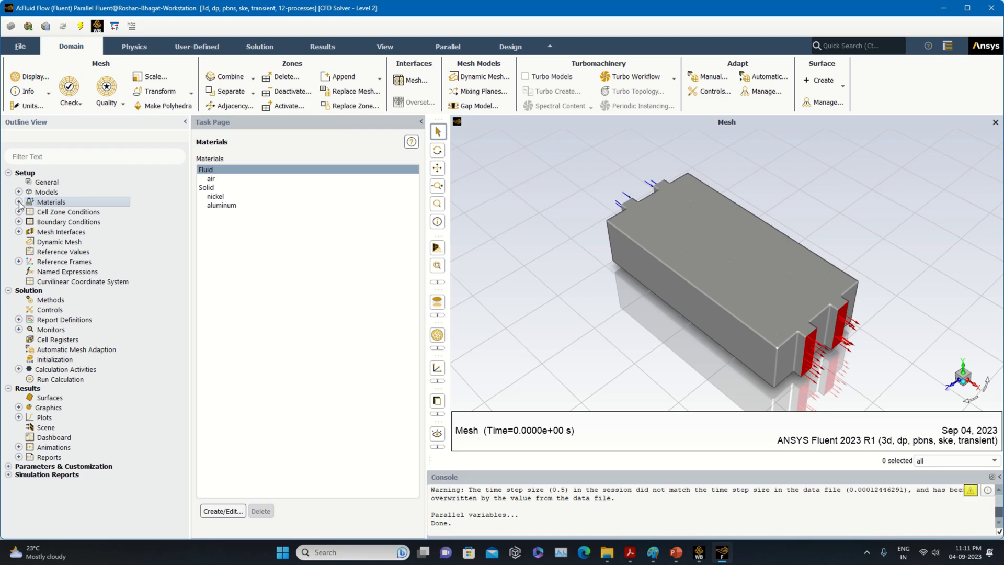
click(19, 202)
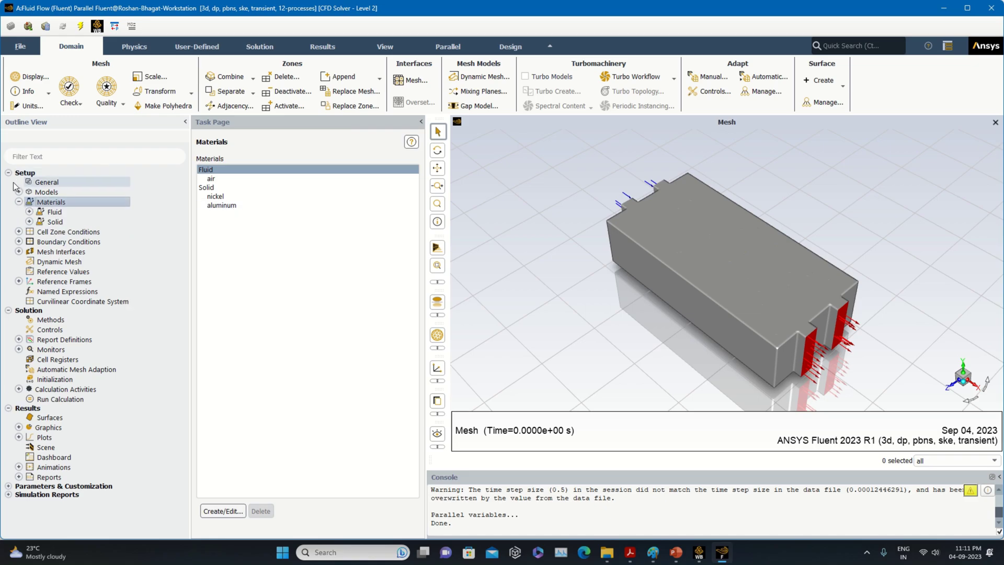
double_click(68, 231)
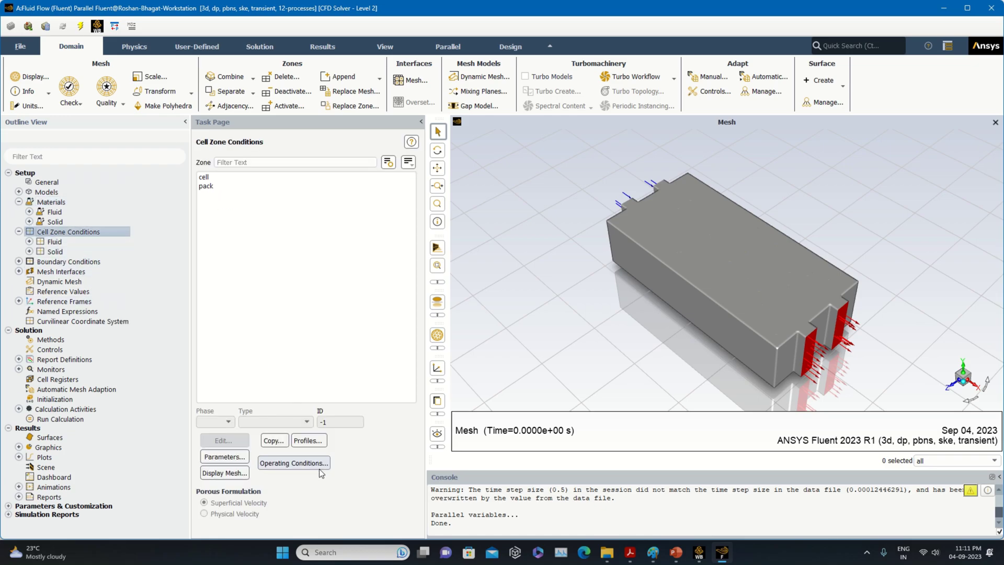
Review the boundary zones, confirm inlet is a velocity inlet, and show the Standard Initialization values
double_click(89, 261)
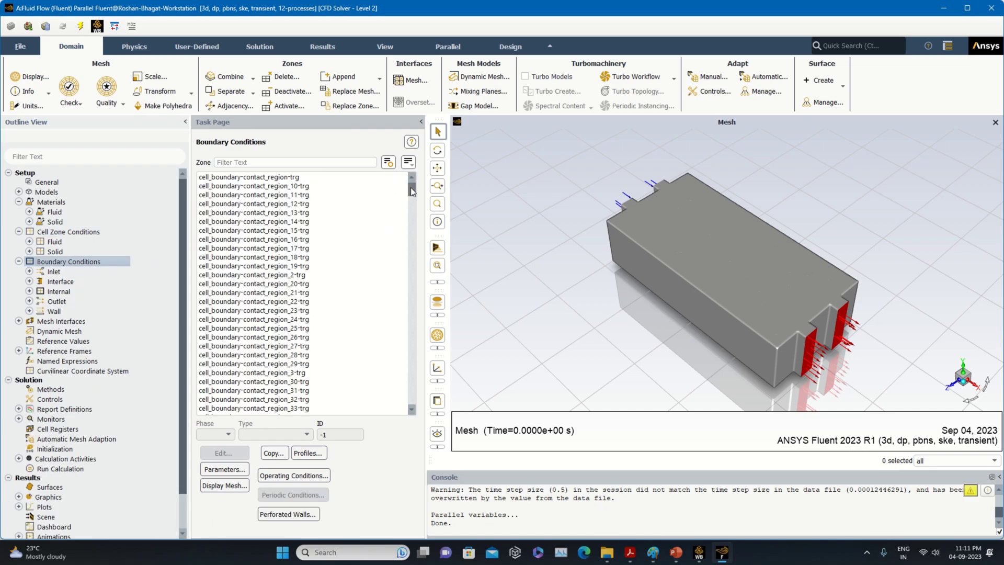
drag(411, 177, 417, 407)
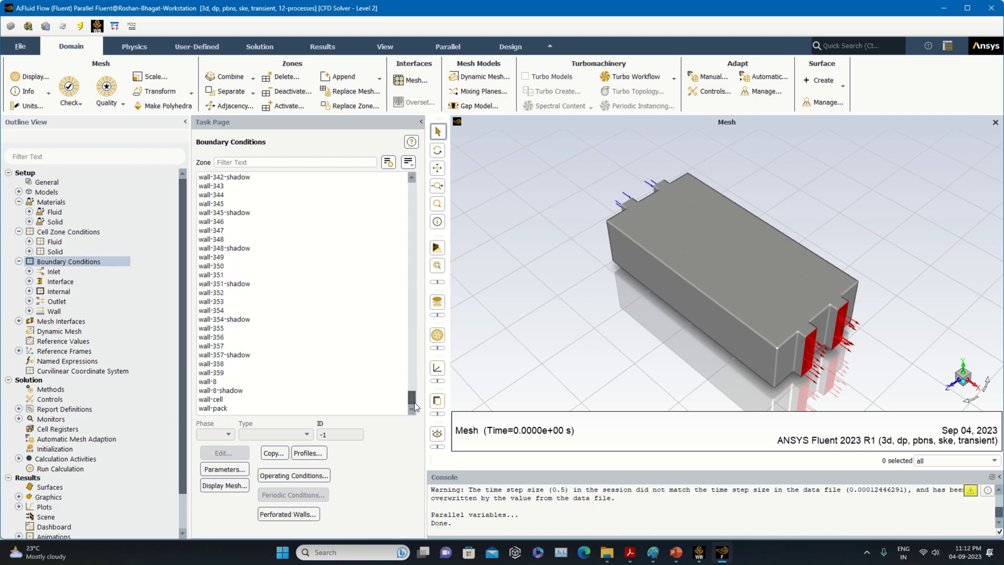
drag(414, 403, 413, 396)
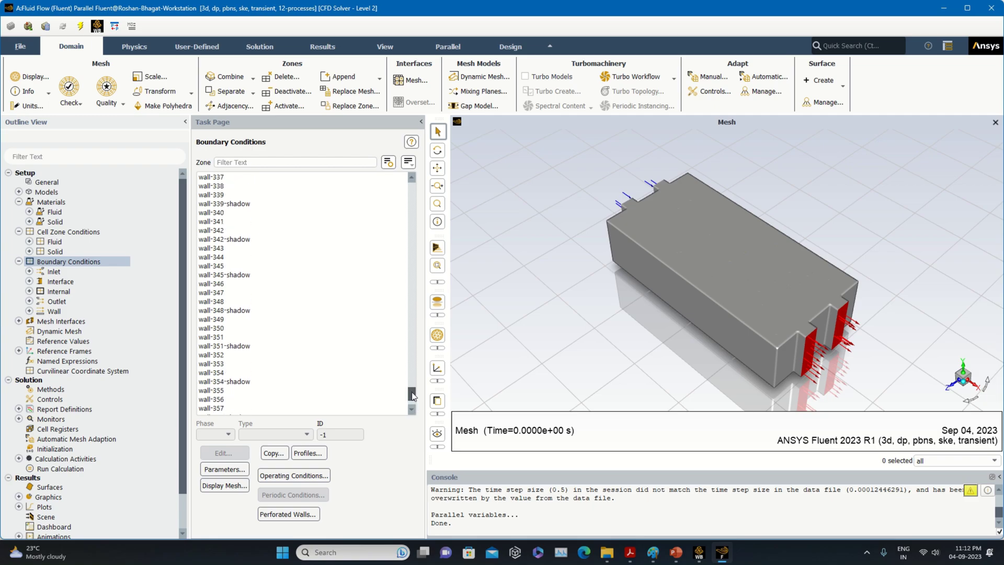
drag(412, 399, 419, 264)
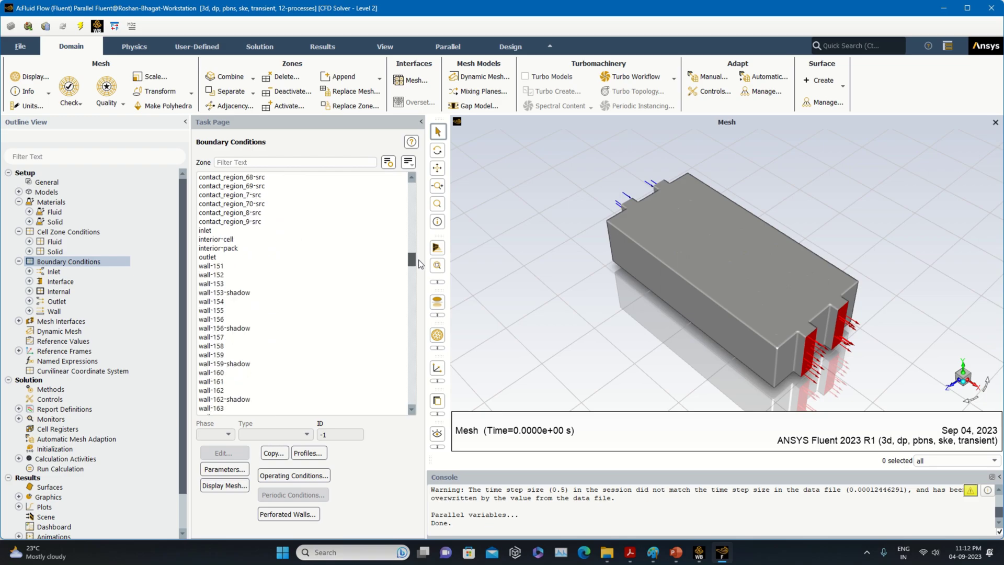
click(197, 231)
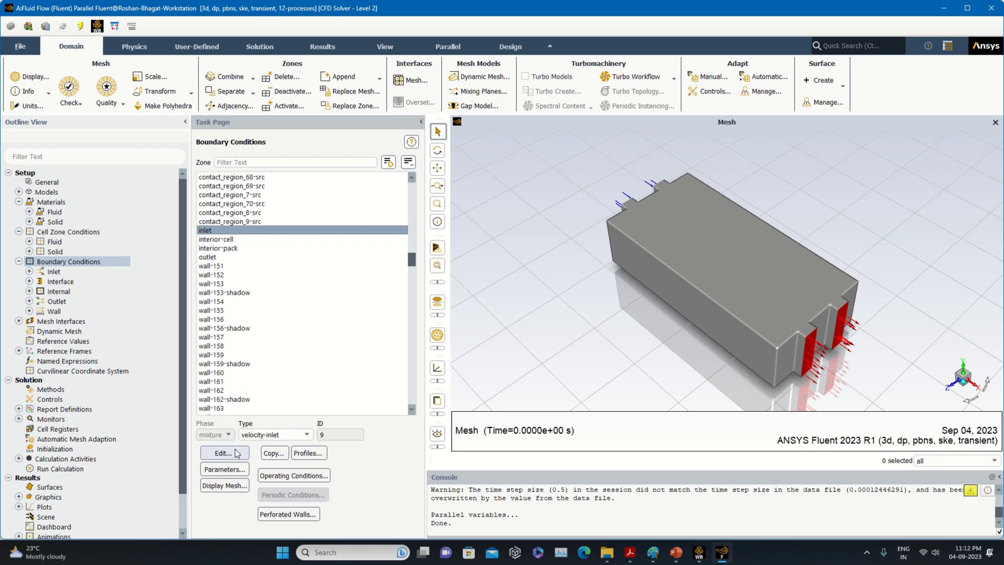
scroll(414, 298, down, 1)
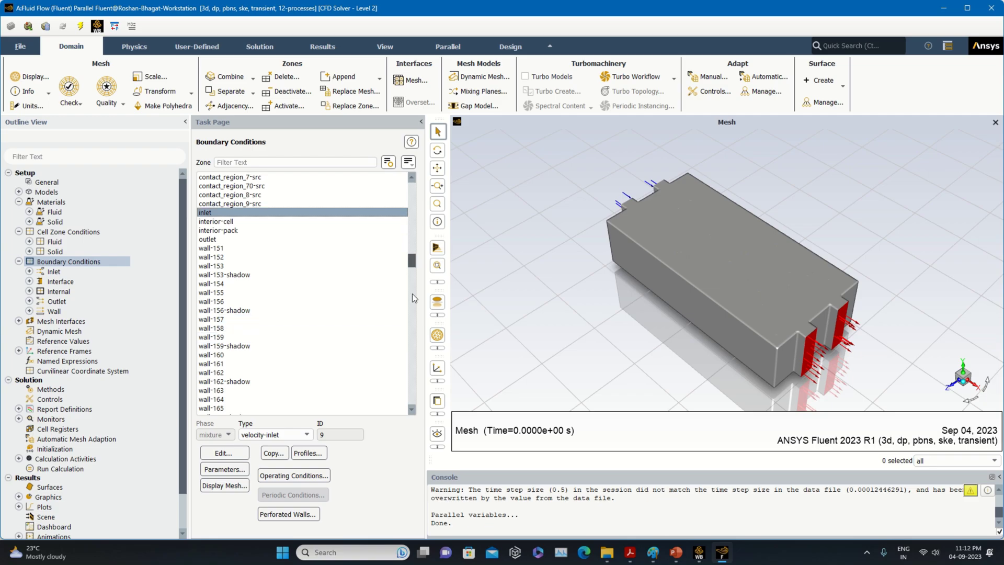
drag(412, 260, 412, 398)
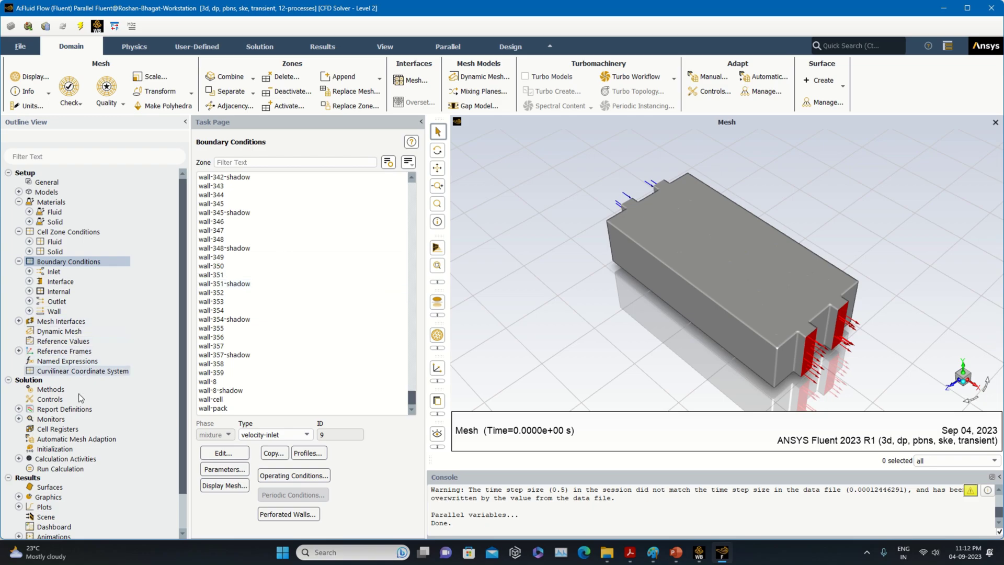
click(62, 450)
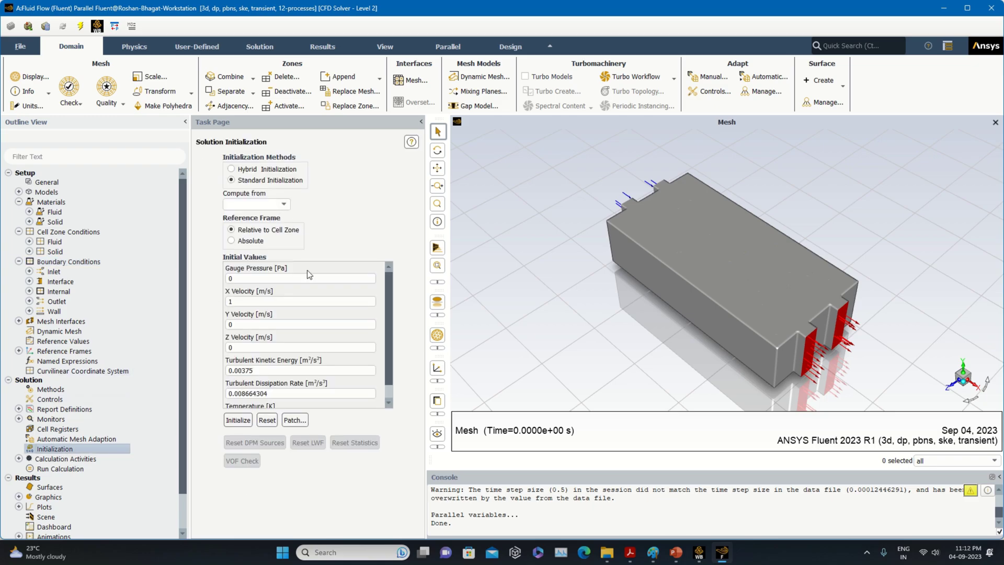
Review the contour used by the total-temperature animation and accept the animation definition
click(17, 459)
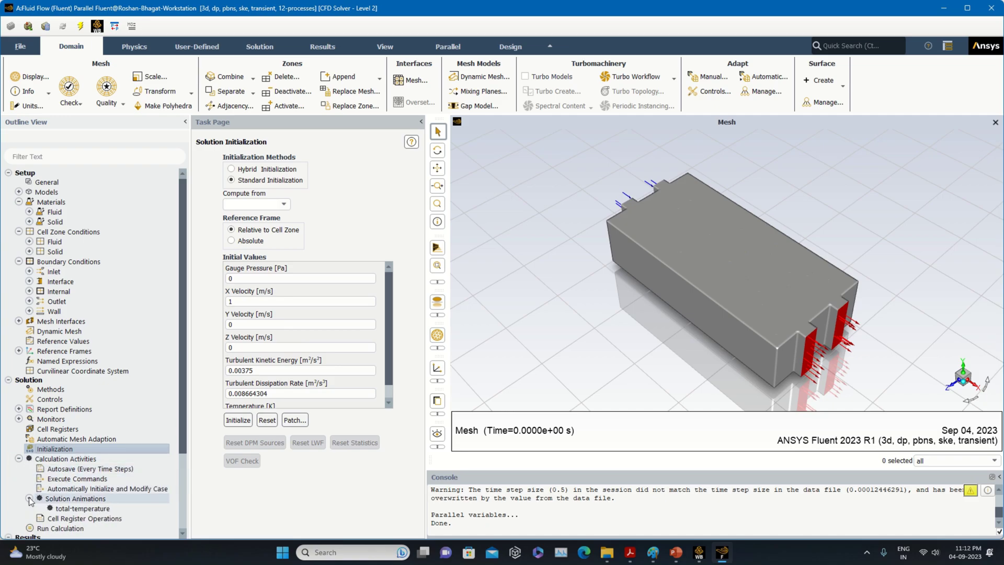
double_click(90, 507)
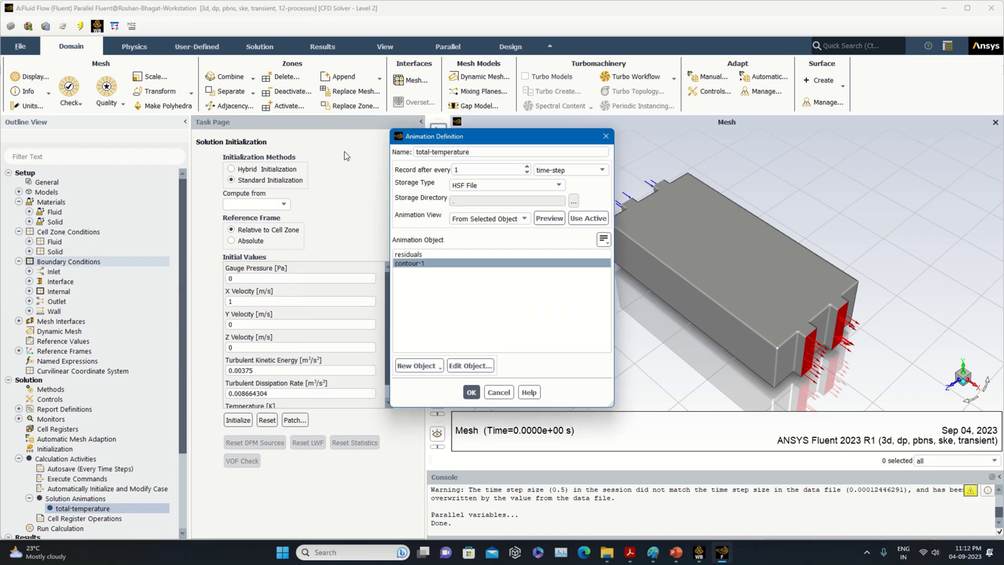
click(470, 365)
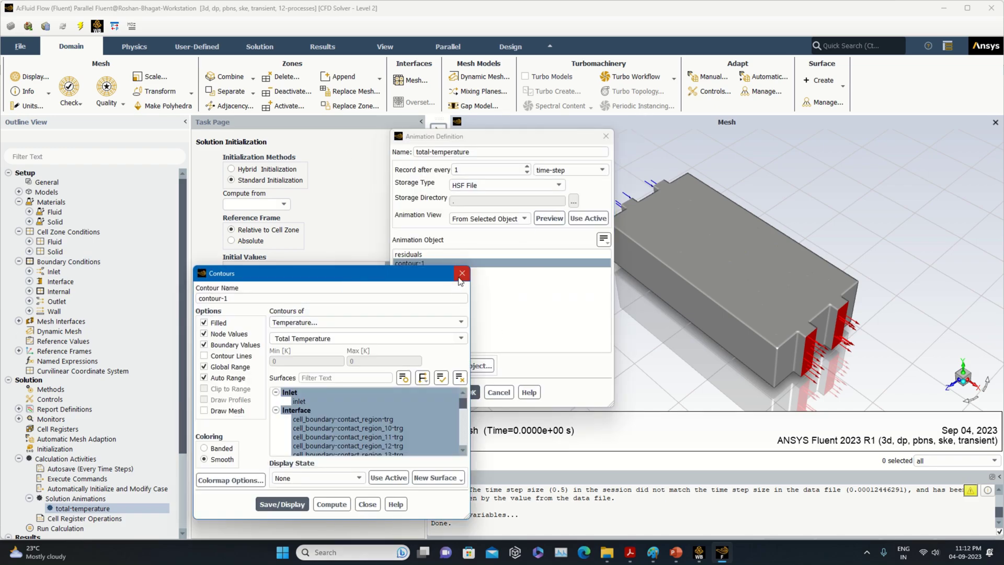
click(461, 277)
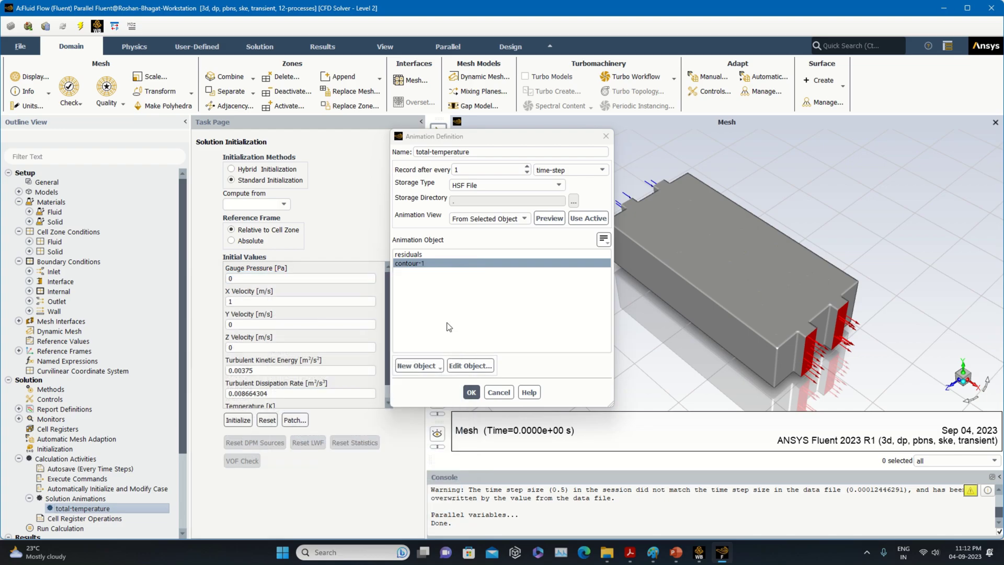
click(472, 392)
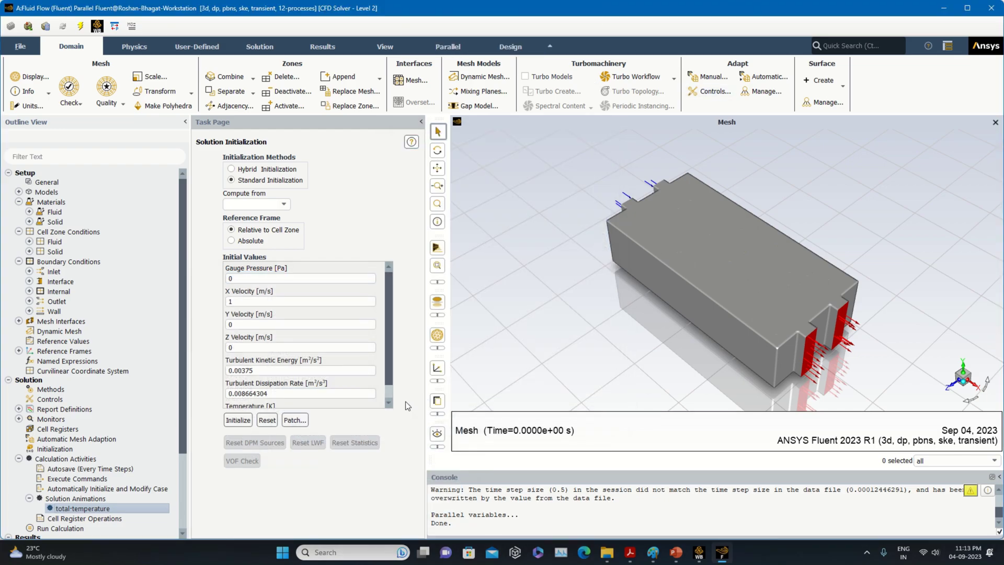
Run the transient calculation for 20 time steps, acknowledging both warnings
drag(183, 438, 178, 497)
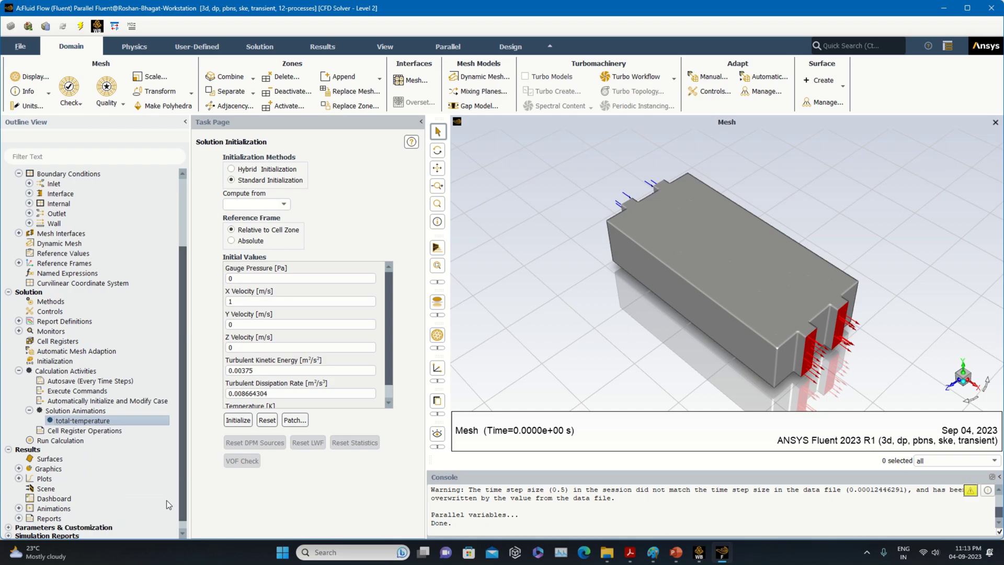
click(72, 441)
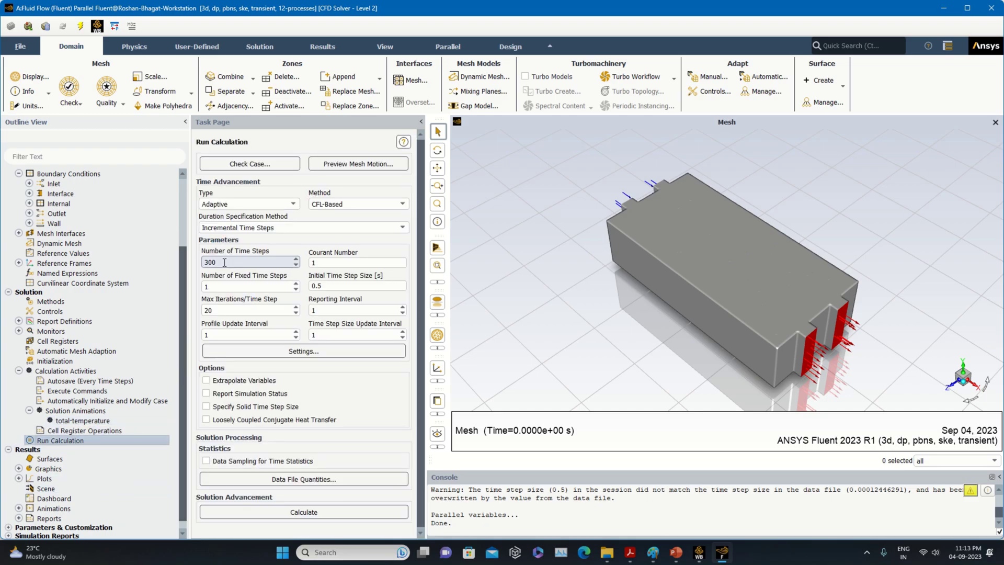
text(10)
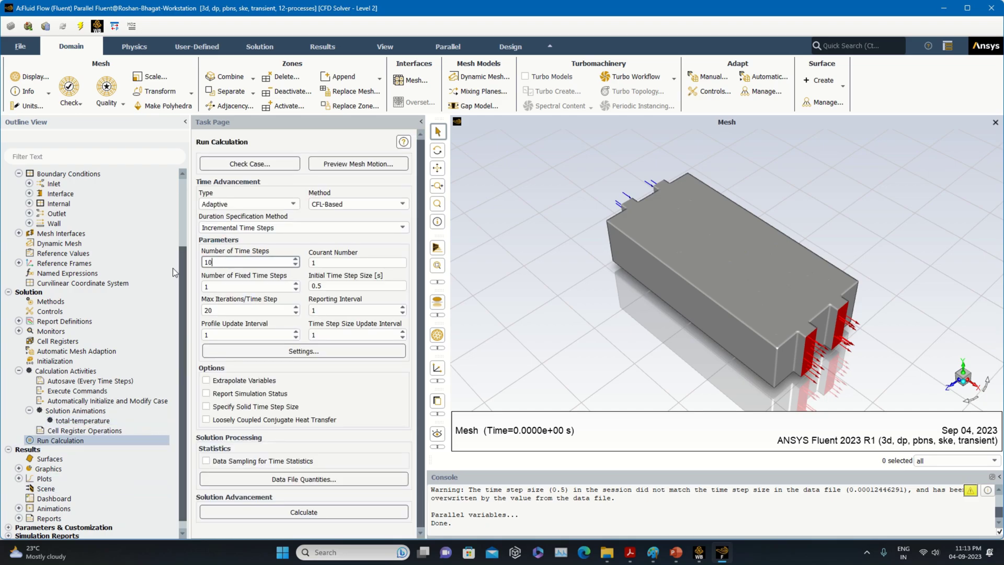
key(BackSpace)
text(20)
key(BackSpace)
key(BackSpace)
key(BackSpace)
text(20)
click(338, 513)
click(531, 289)
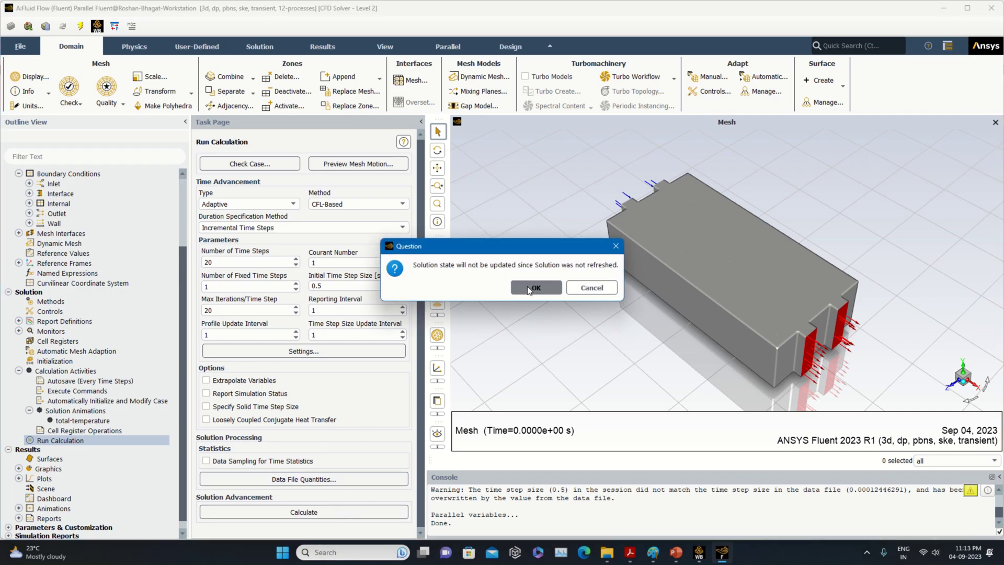
click(529, 290)
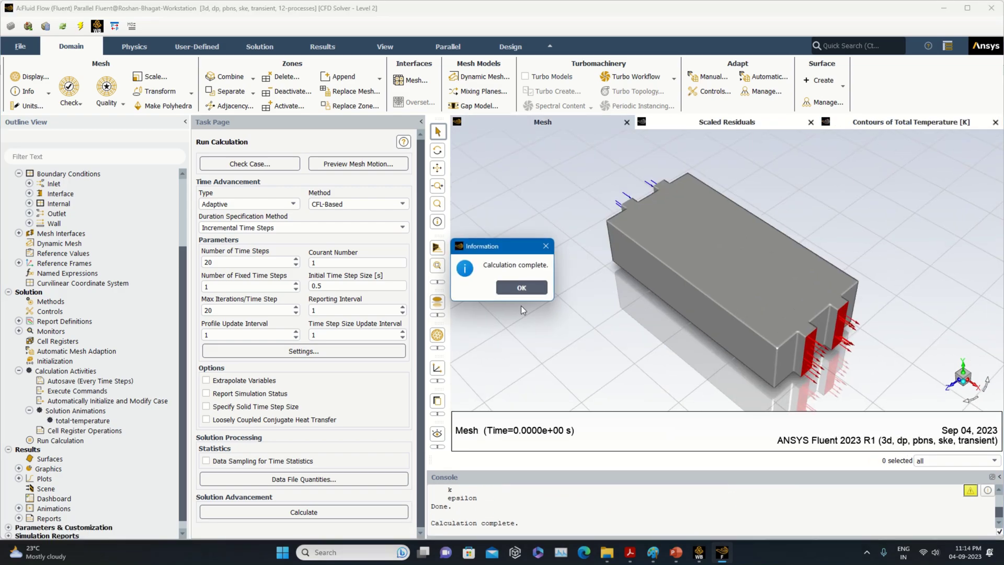
Dismiss the completion notice, save the Workbench project and open the Results cell in CFD-Post
click(503, 316)
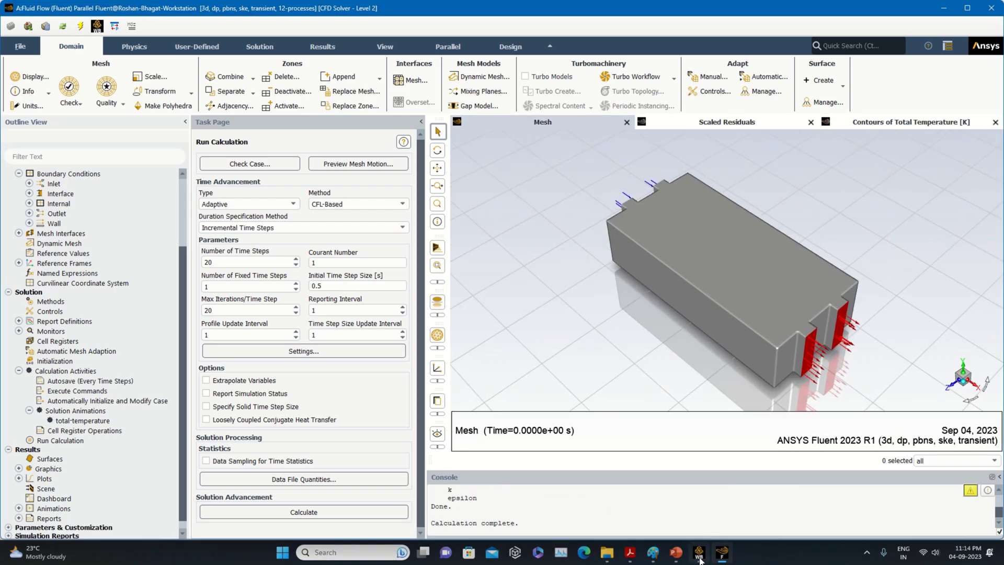
click(699, 552)
click(34, 46)
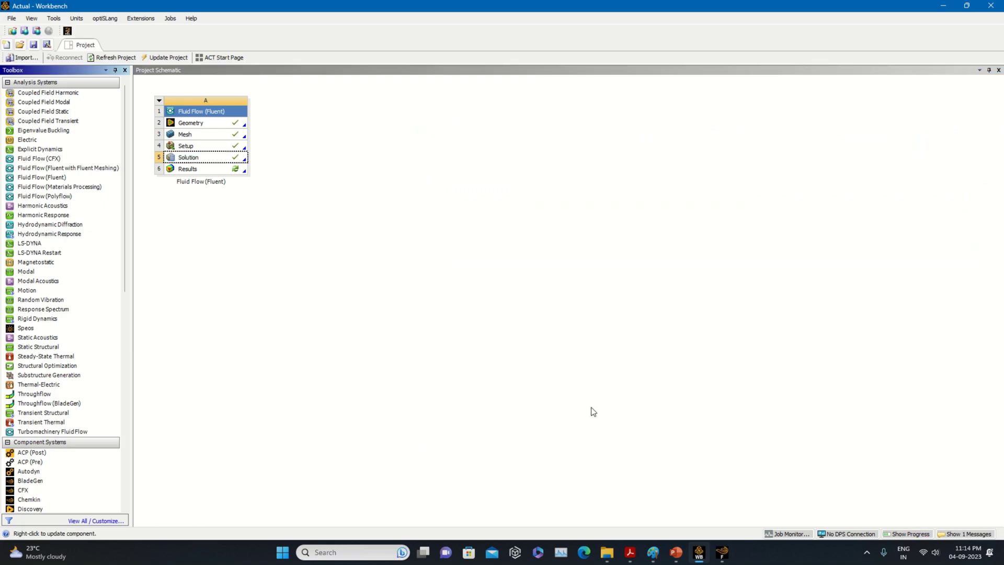
right_click(244, 170)
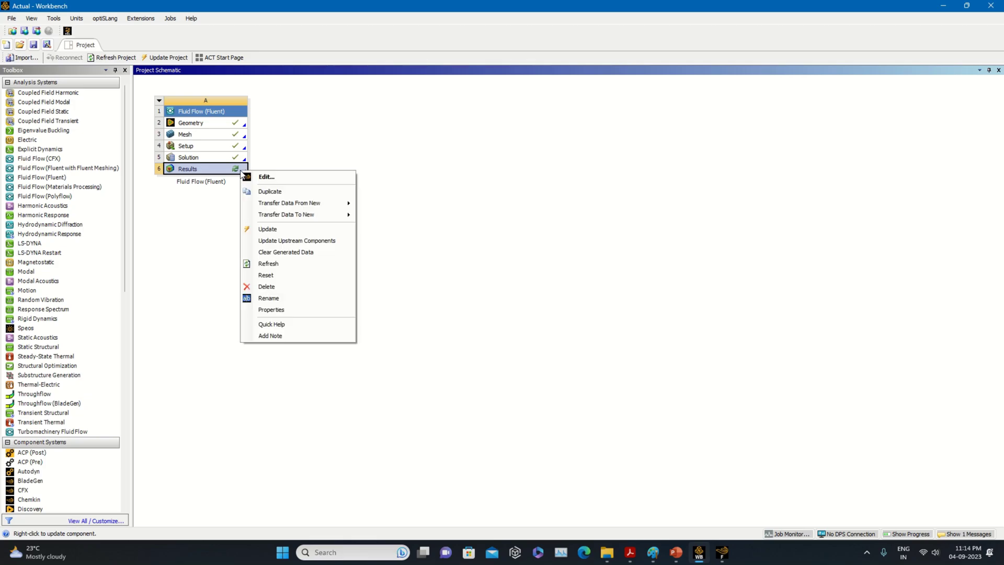
click(261, 176)
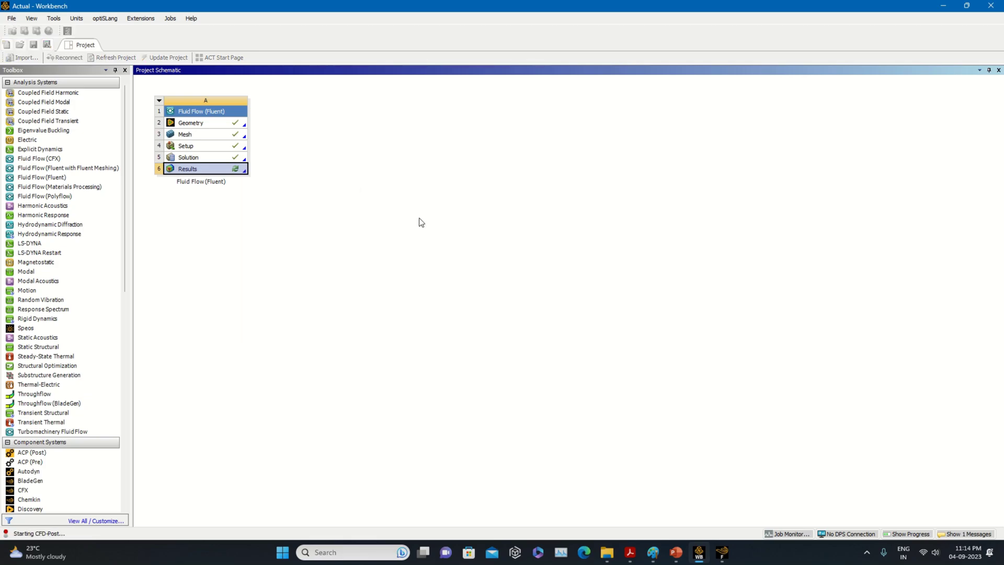